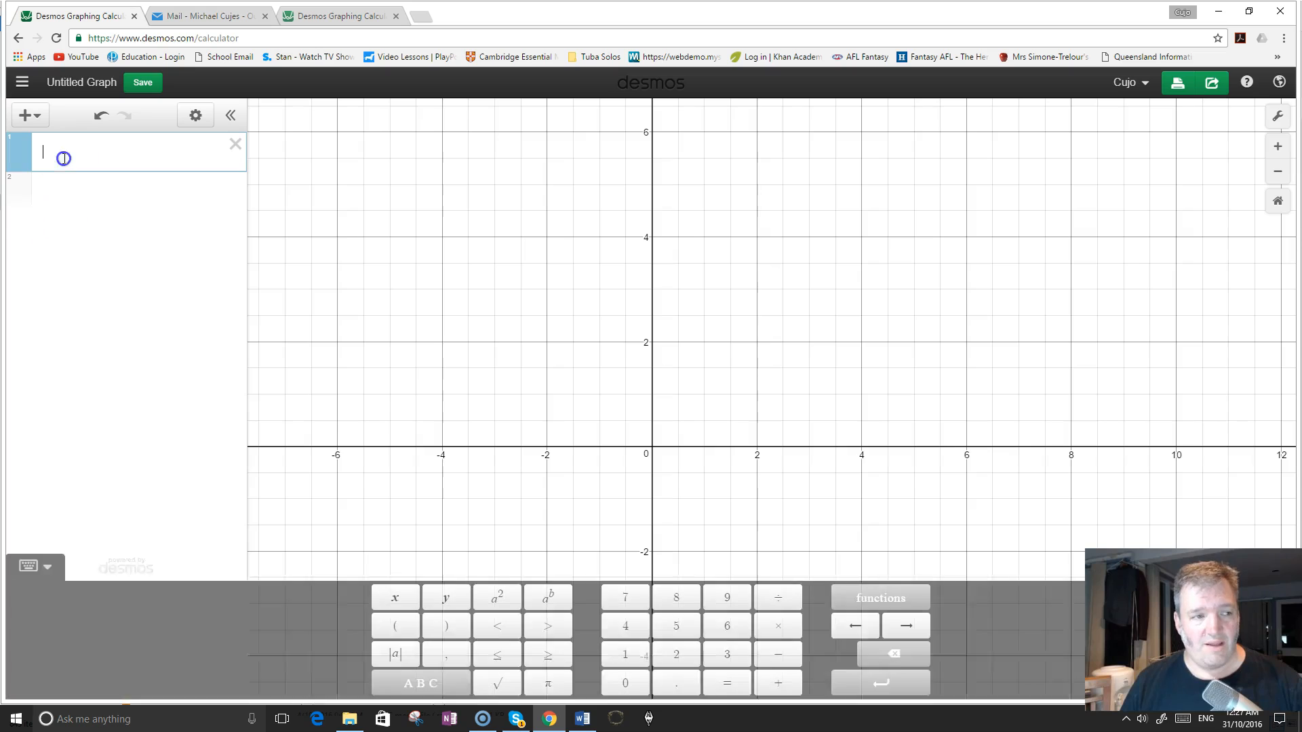
Step: Graph the parabola y = x^2 in the first expression and negate it to y = -x^2
text(y=x^2)
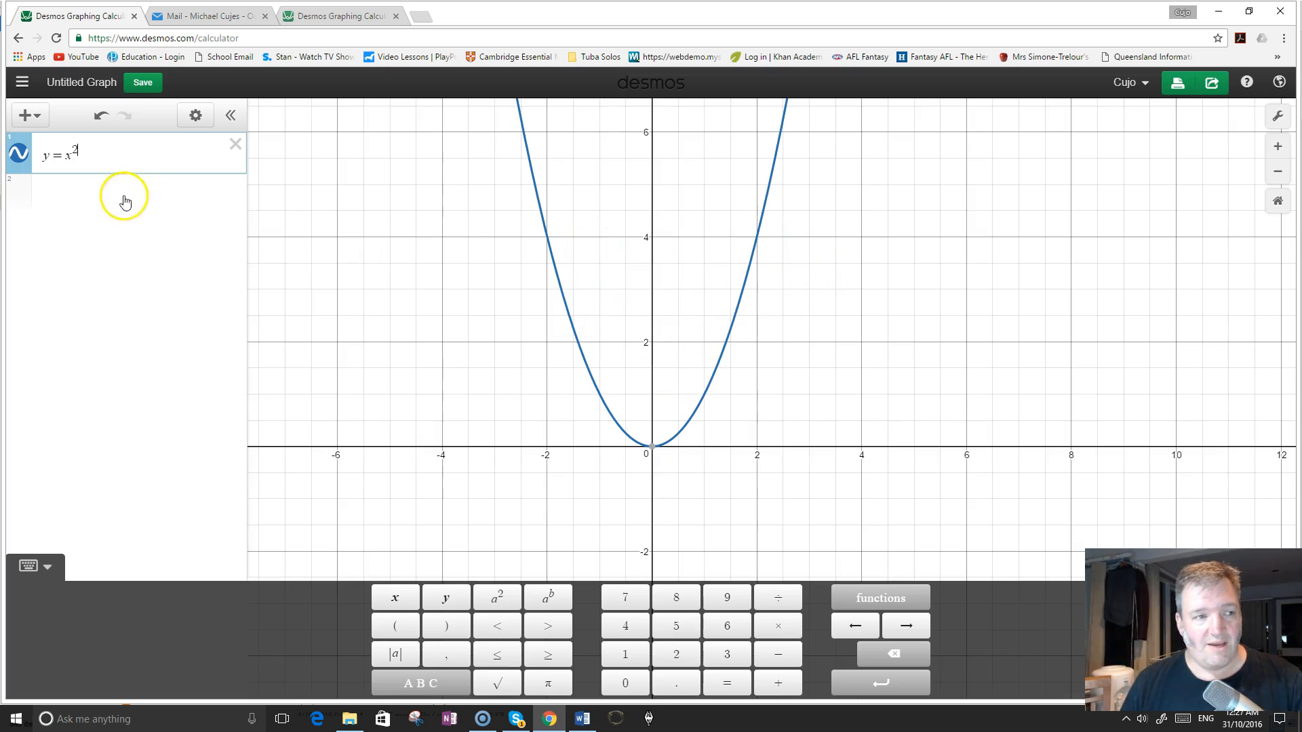
click(63, 156)
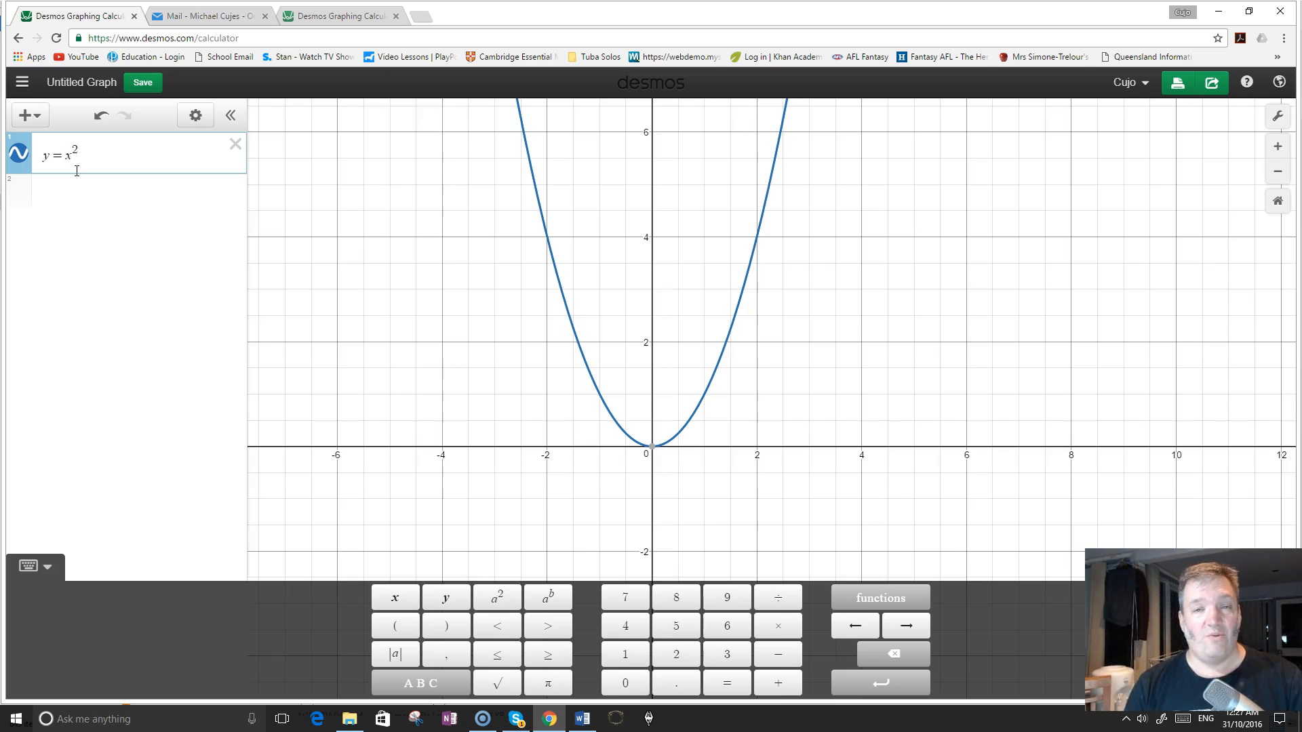
text(-)
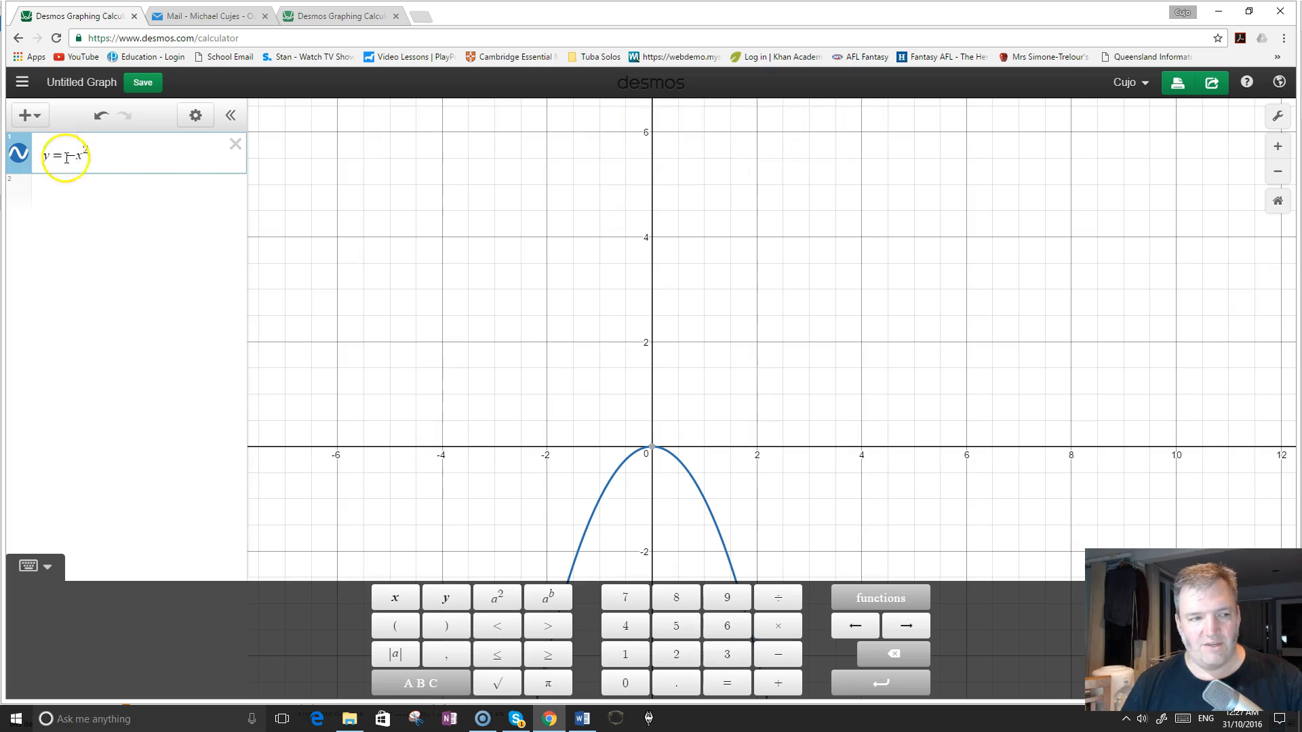
Step: Shift the parabola by rewriting its equation as y = -(x - 4)^2 + 6
click(101, 157)
text(+6)
click(80, 152)
text((x)
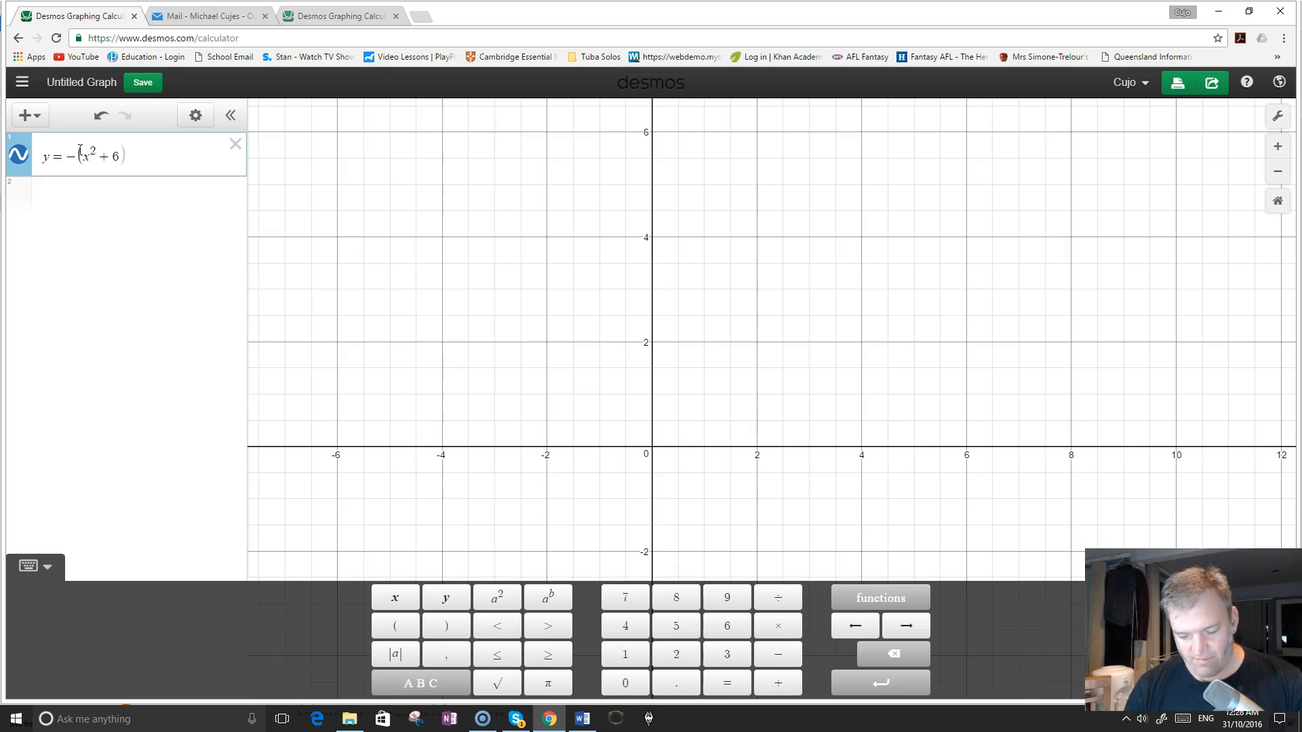
text())
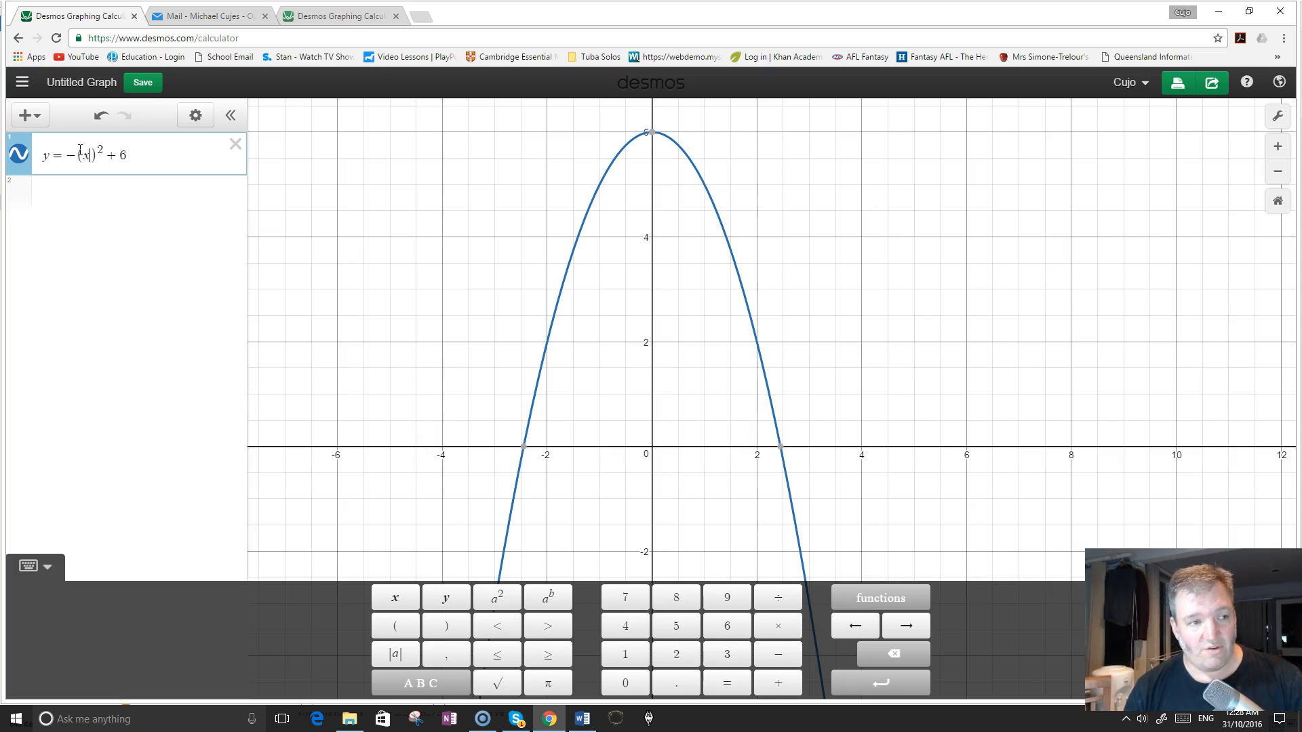
text(-)
text(4)
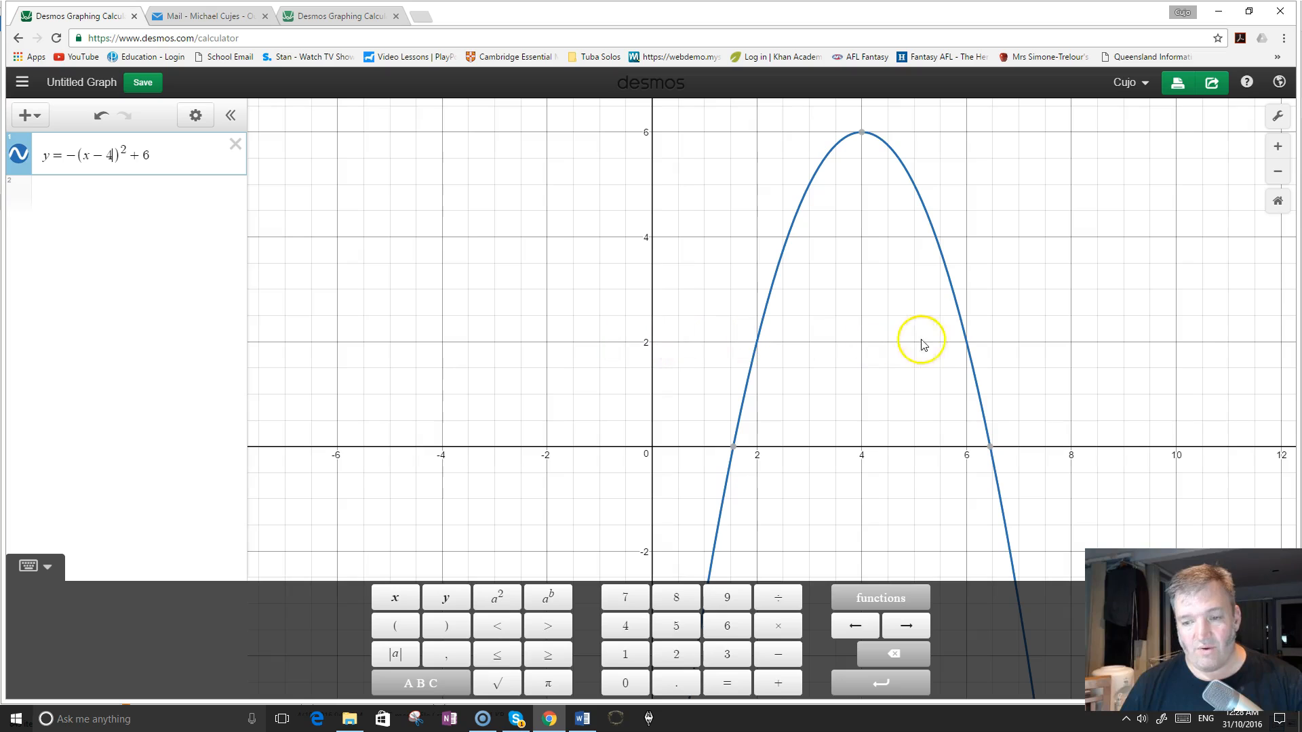
Step: Restrict the parabola's range by adding the condition {y ≥ 2} to its equation
click(172, 157)
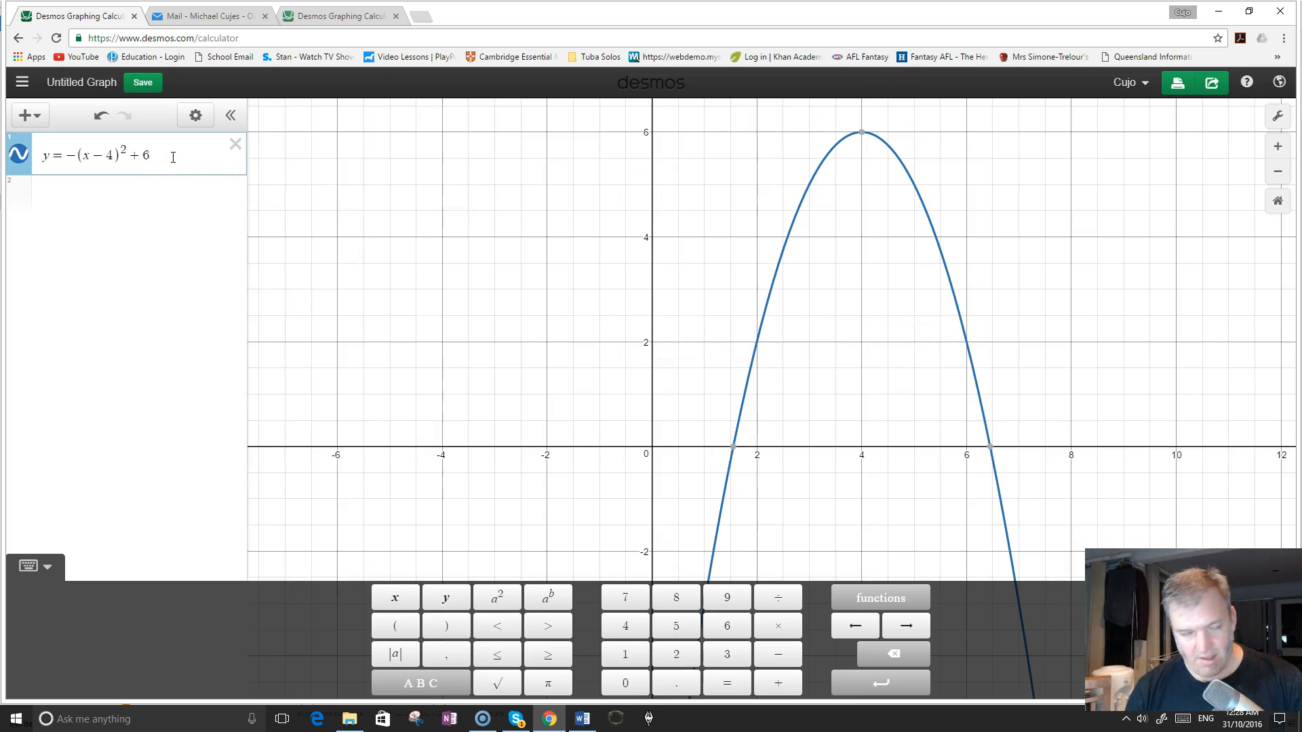
text({y≥)
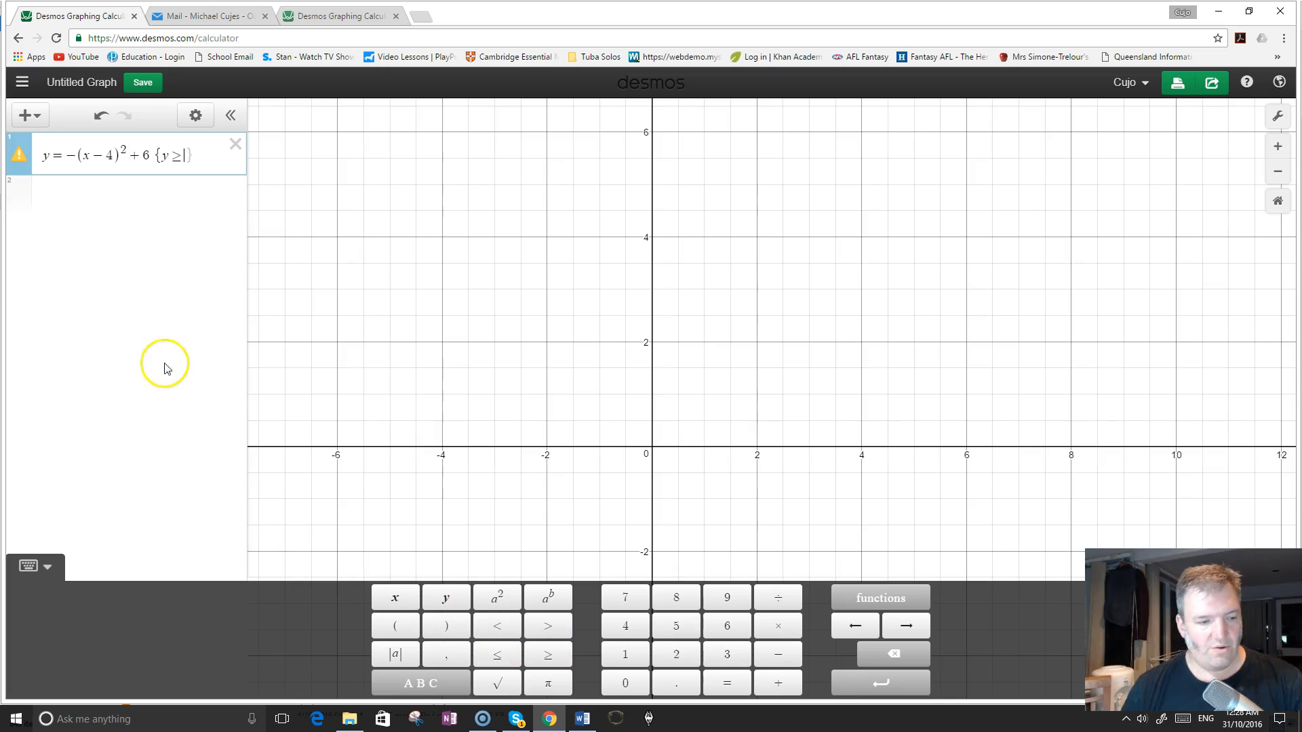
text(2)
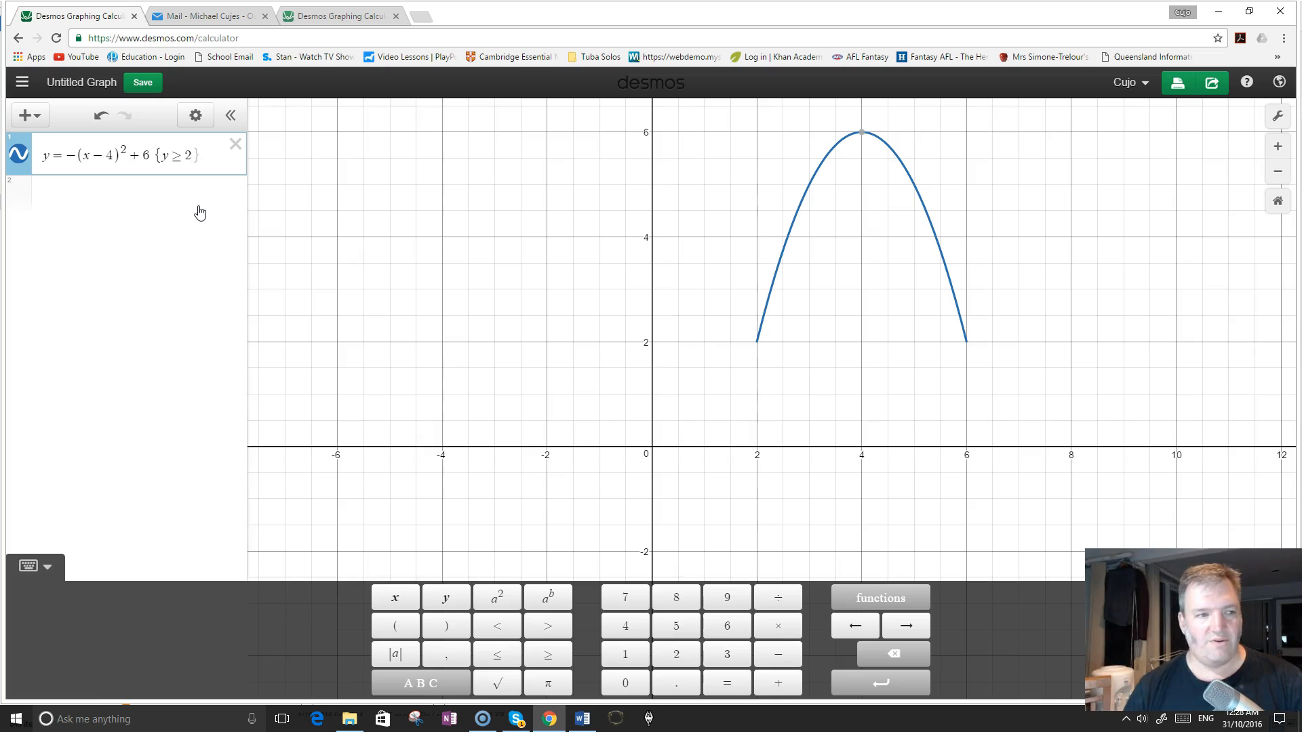
click(79, 175)
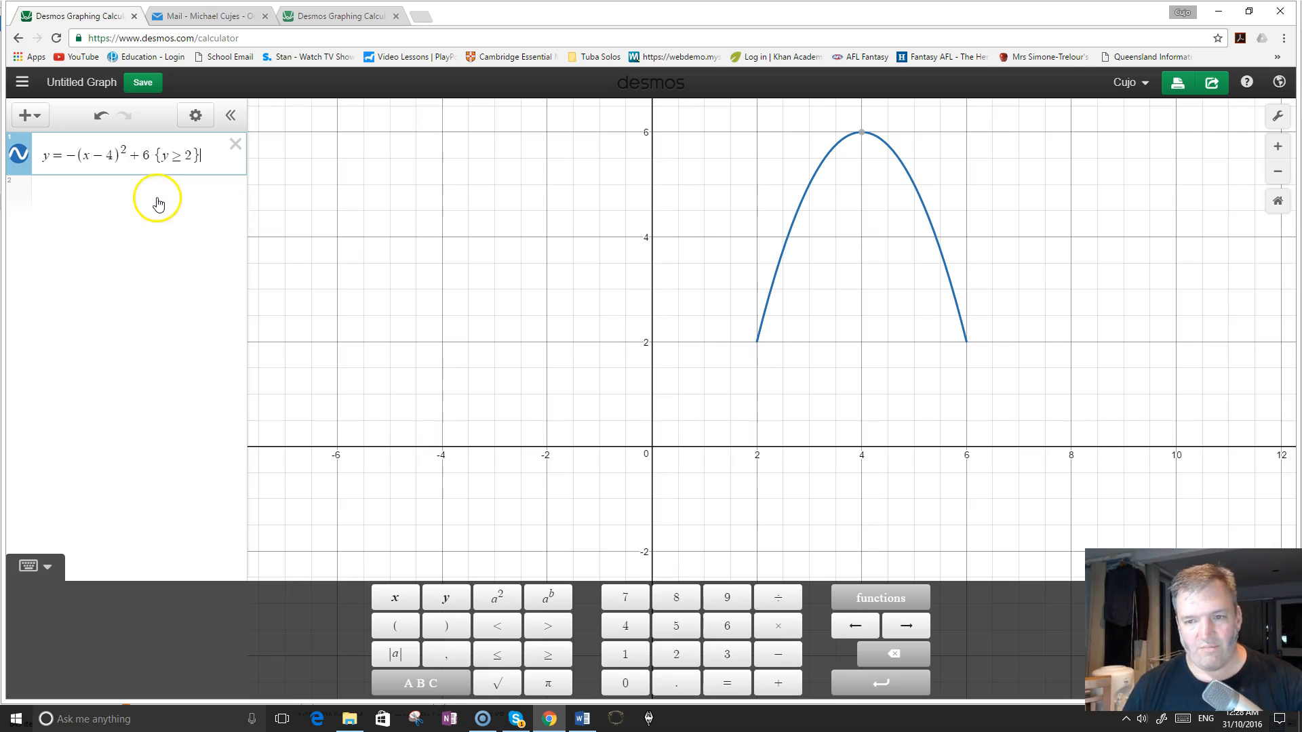
Step: Add a second expression graphing the sine curve y = sin 6x
click(110, 207)
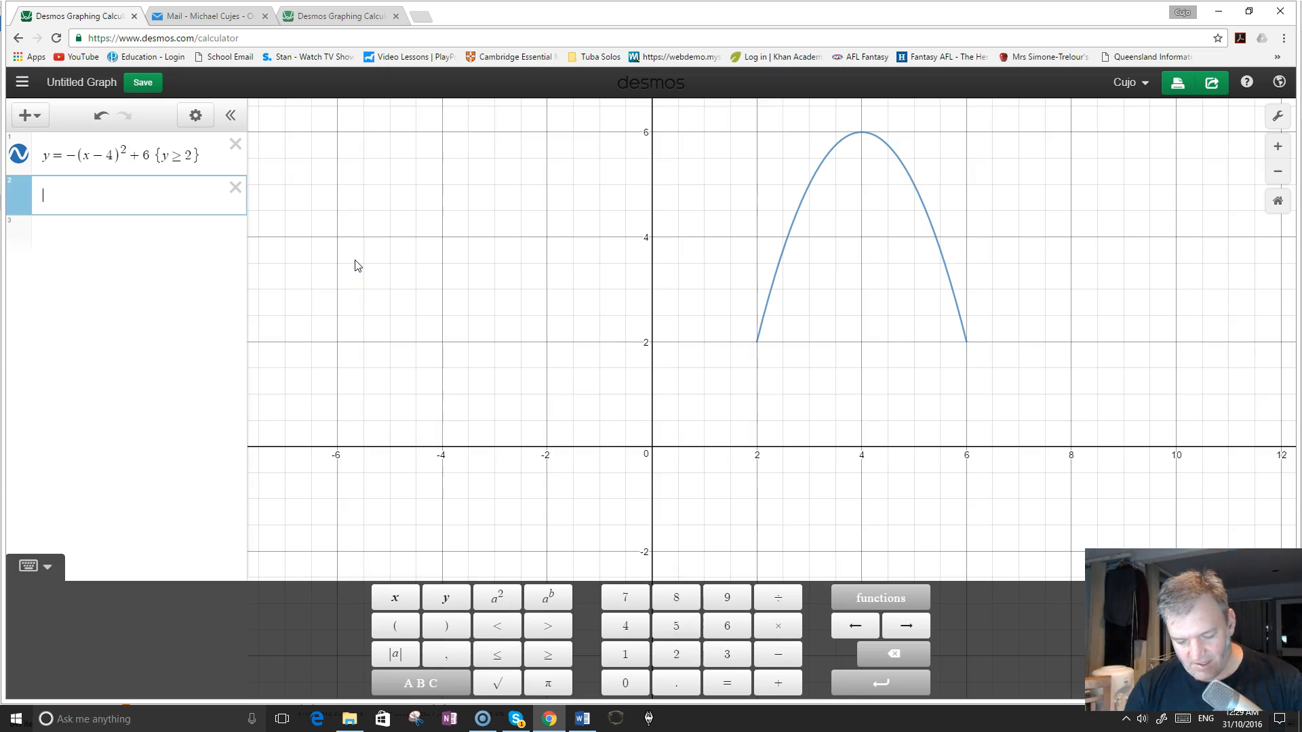
text(nx)
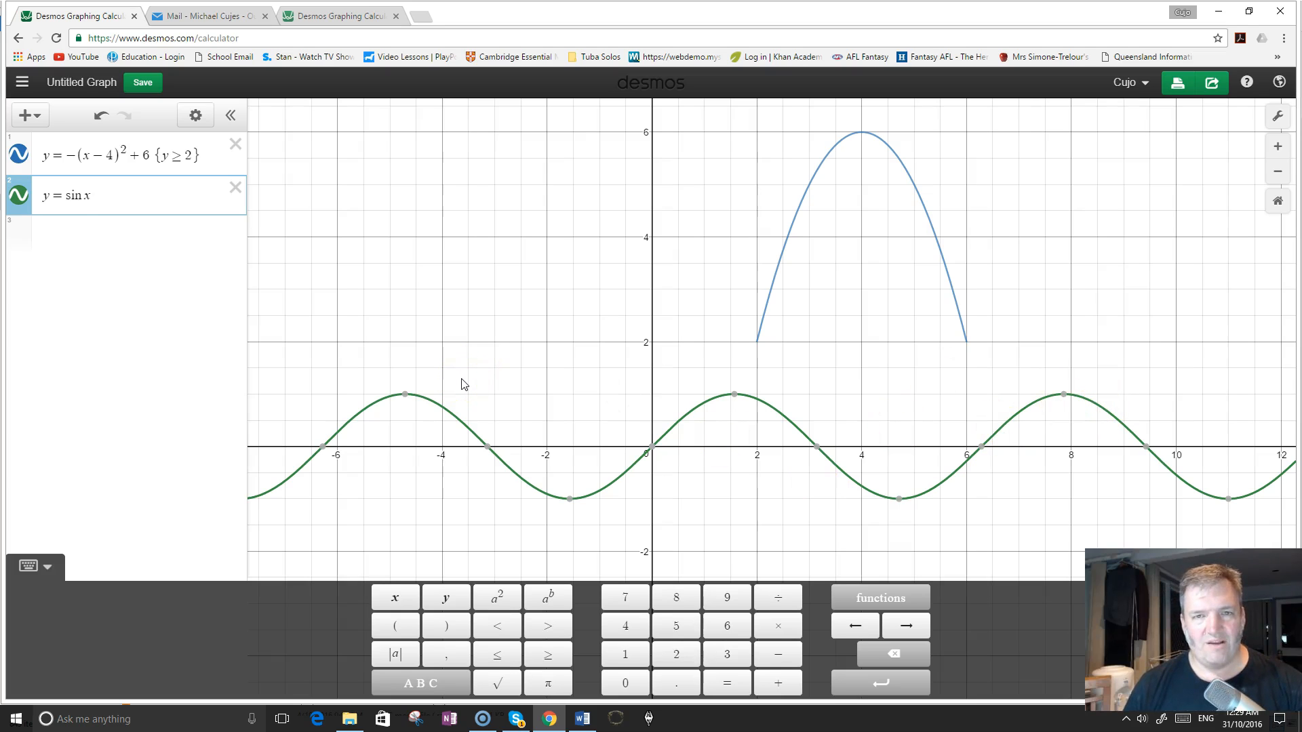
click(83, 195)
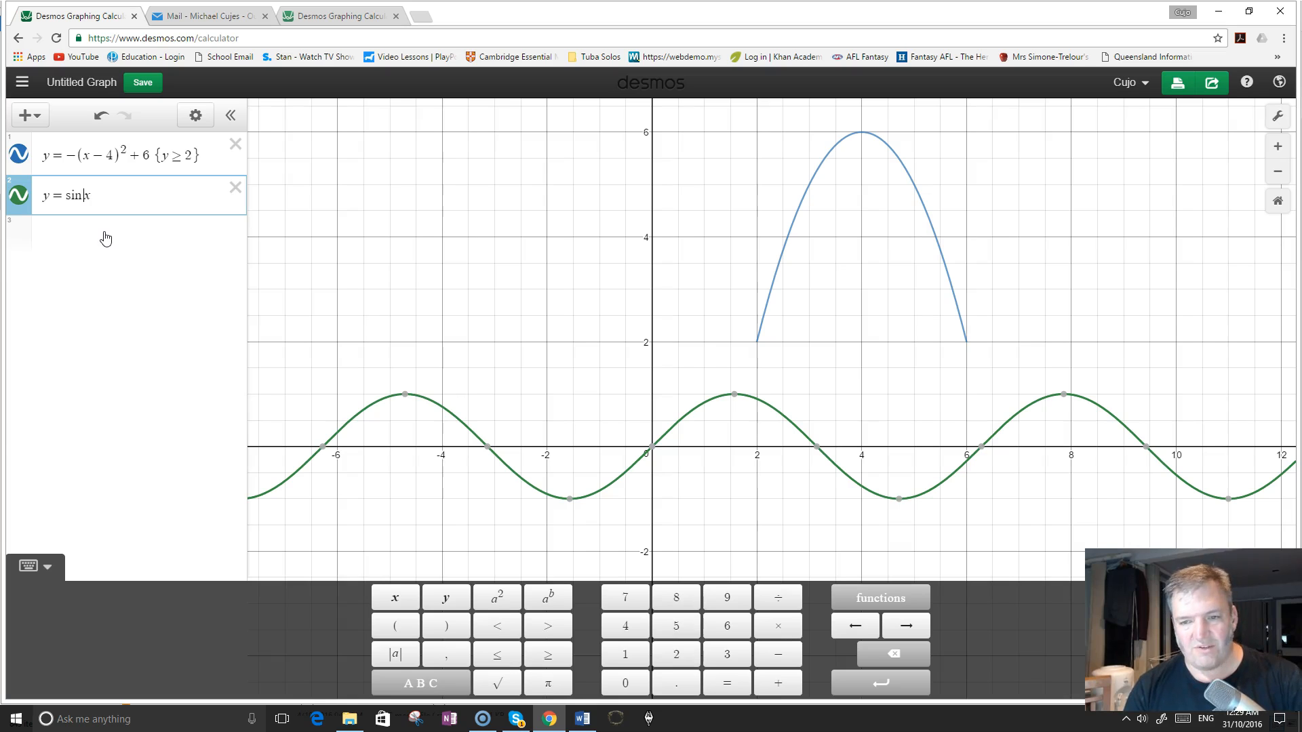
text(6)
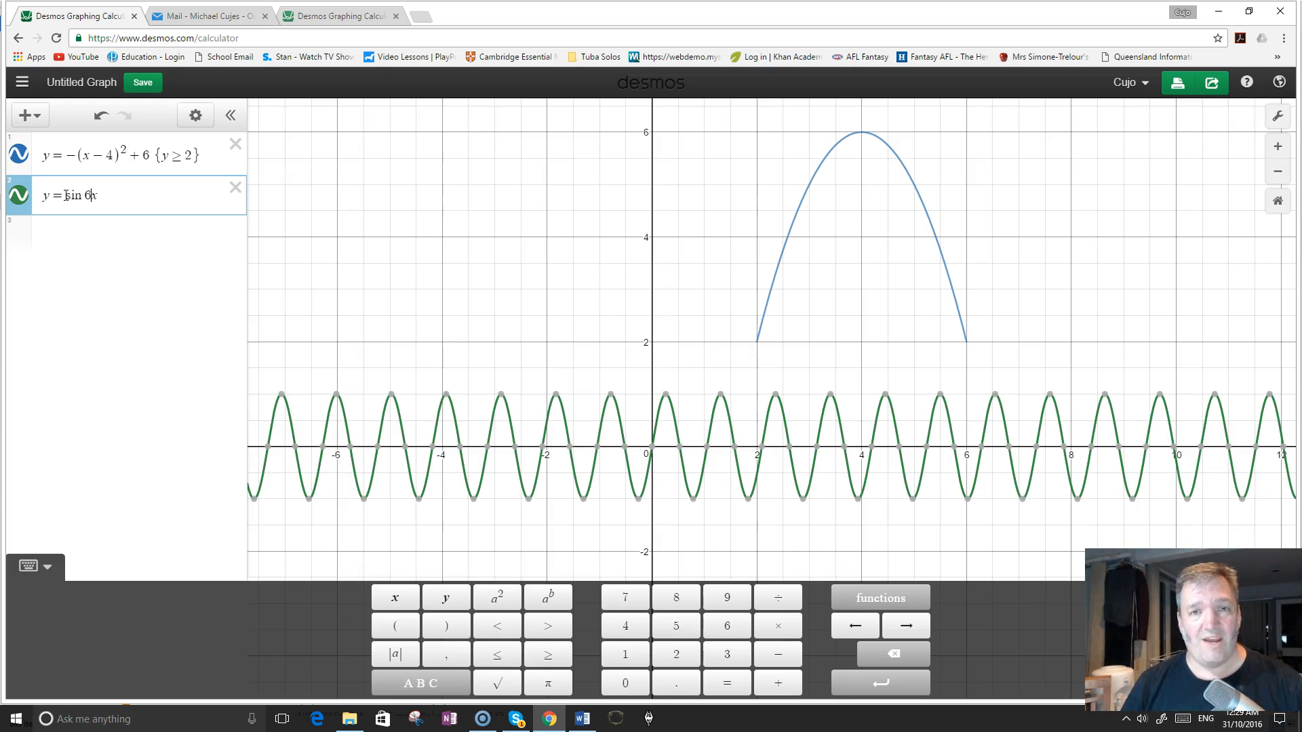
Step: Set the sine curve's amplitude to 0.1, so the expression reads y = 0.1 sin 6x
click(67, 199)
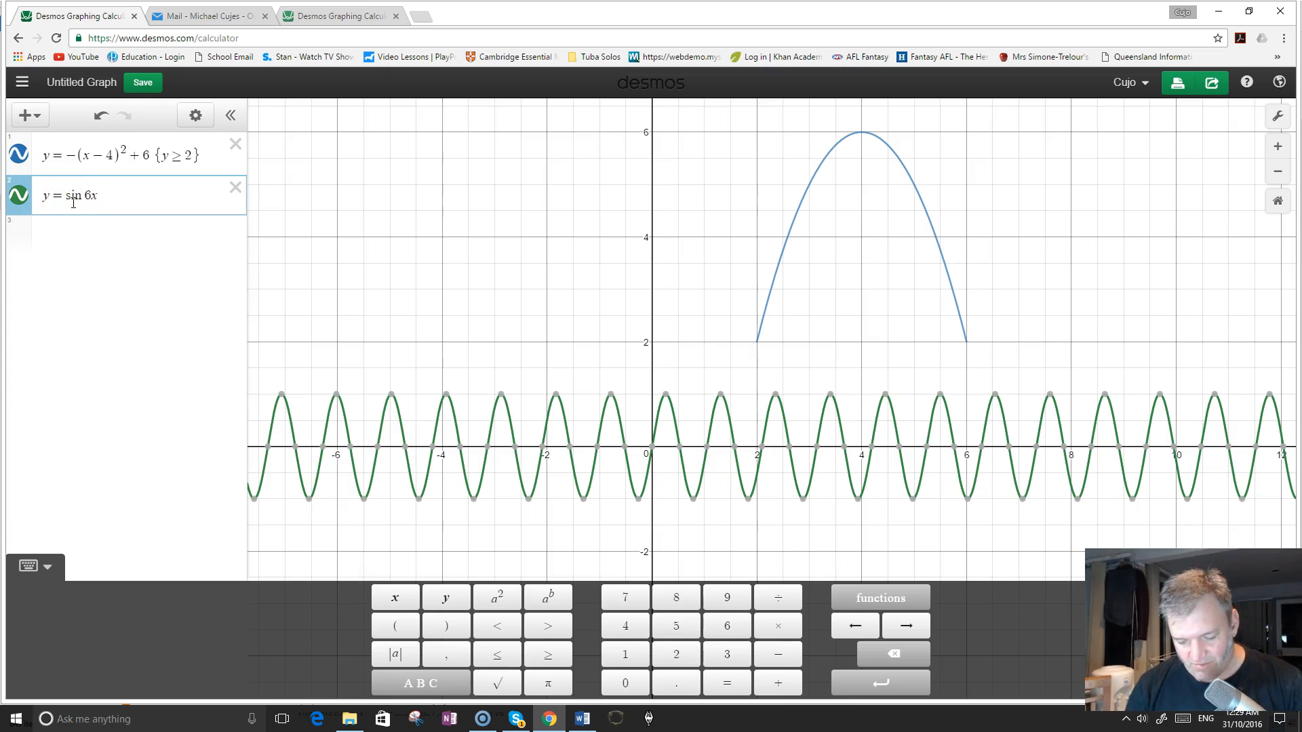
text(0.)
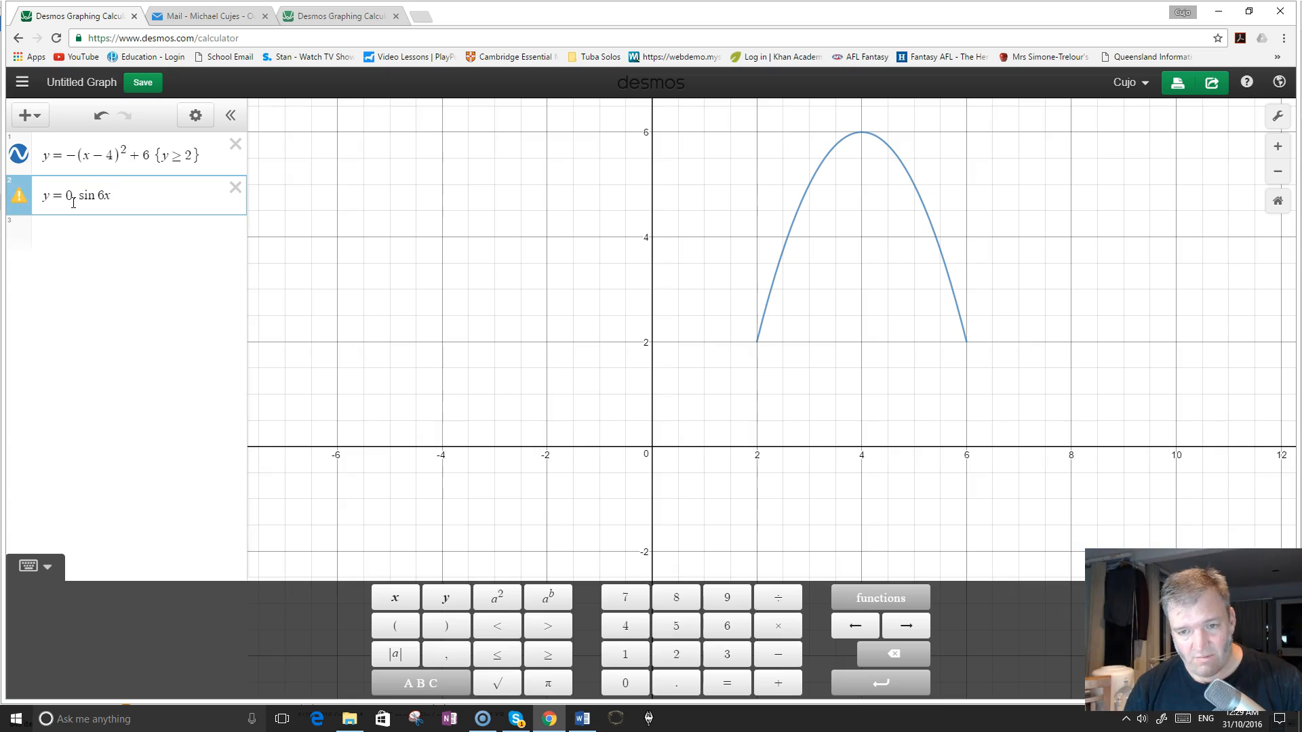
text(2)
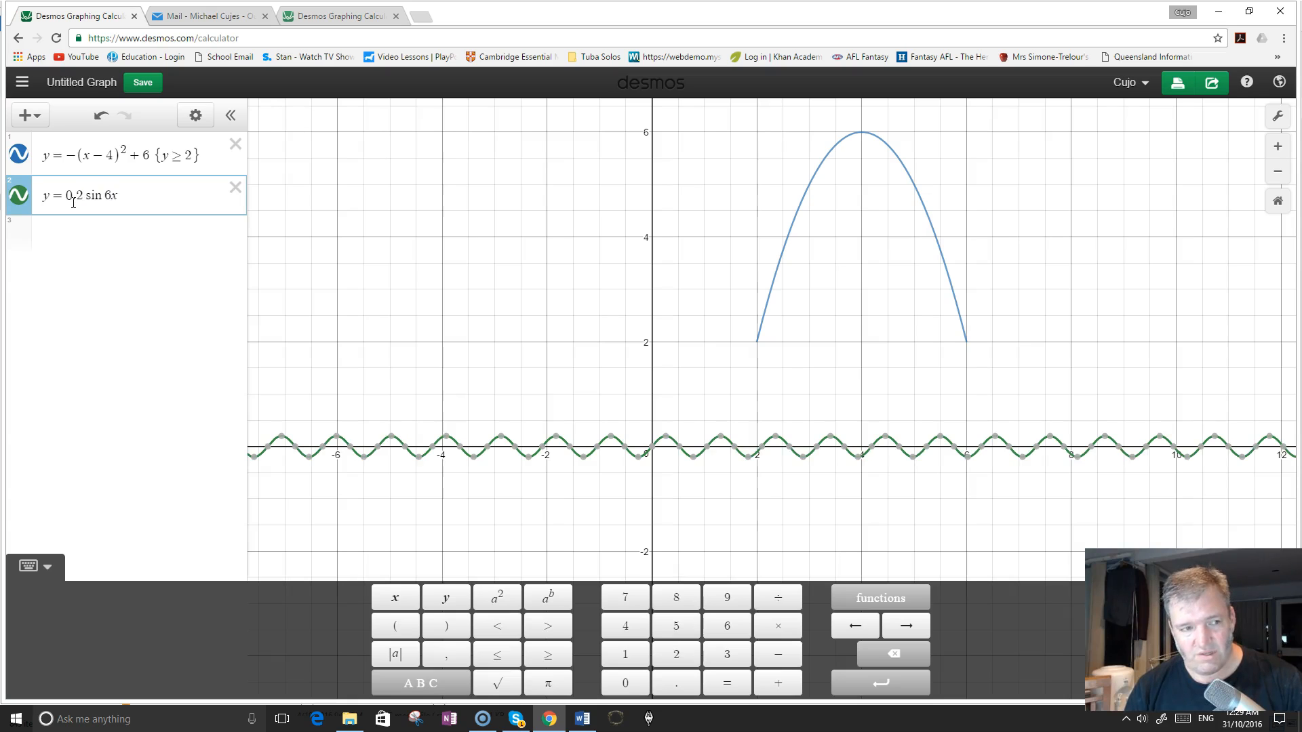
key(BackSpace)
text(1)
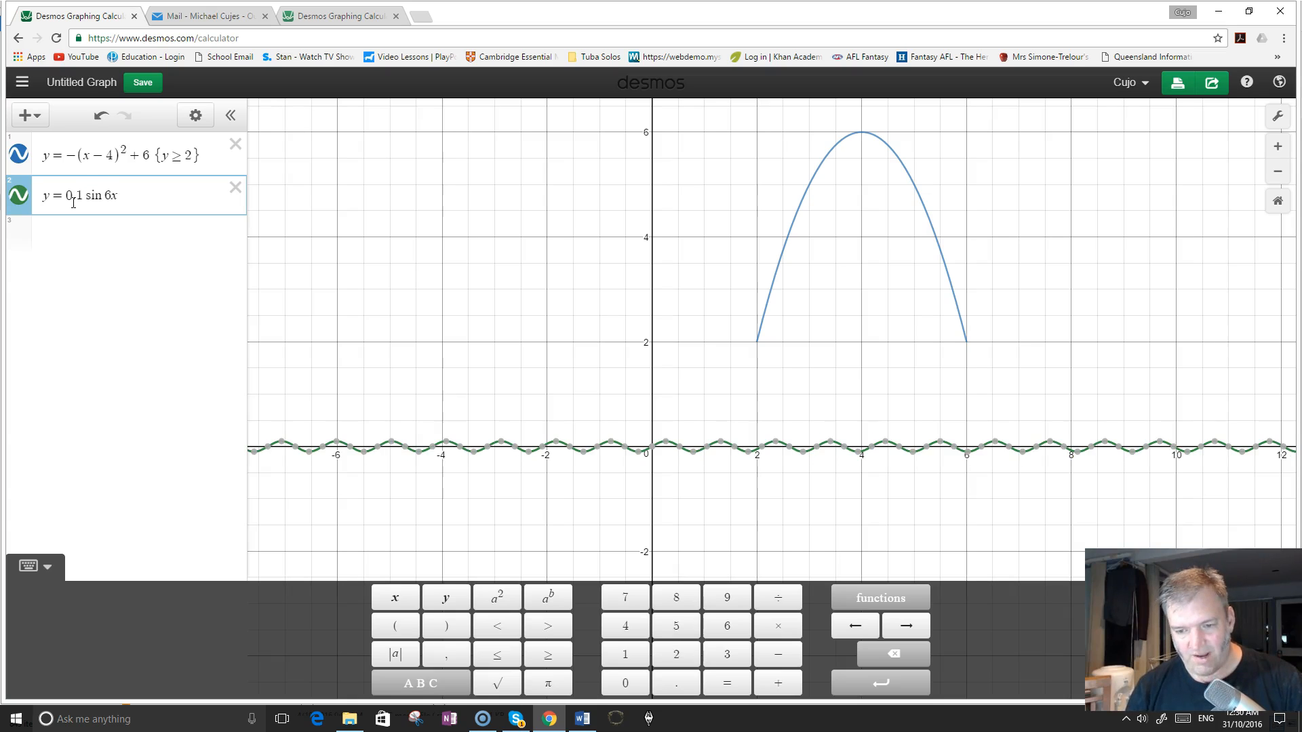
Step: Shift the sine curve up by adding 4.75 to its equation
mouse_move(915, 460)
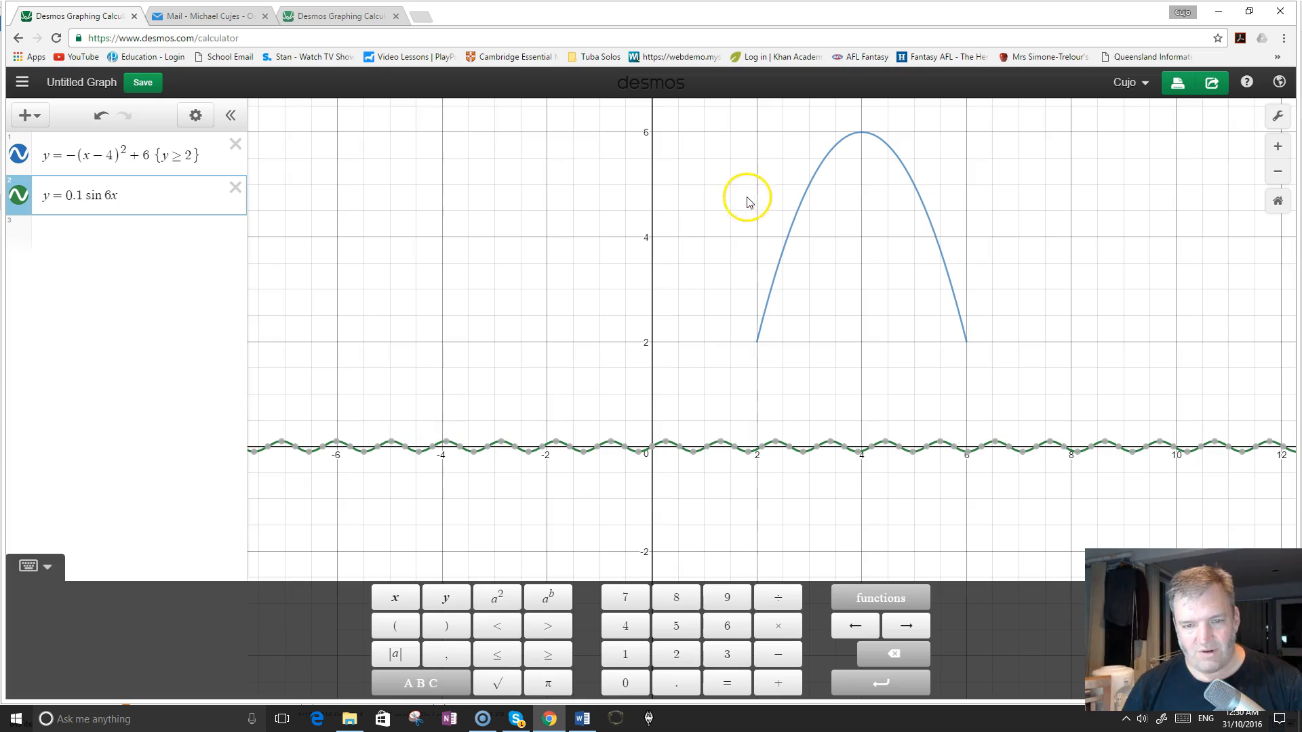
click(133, 199)
text(+ )
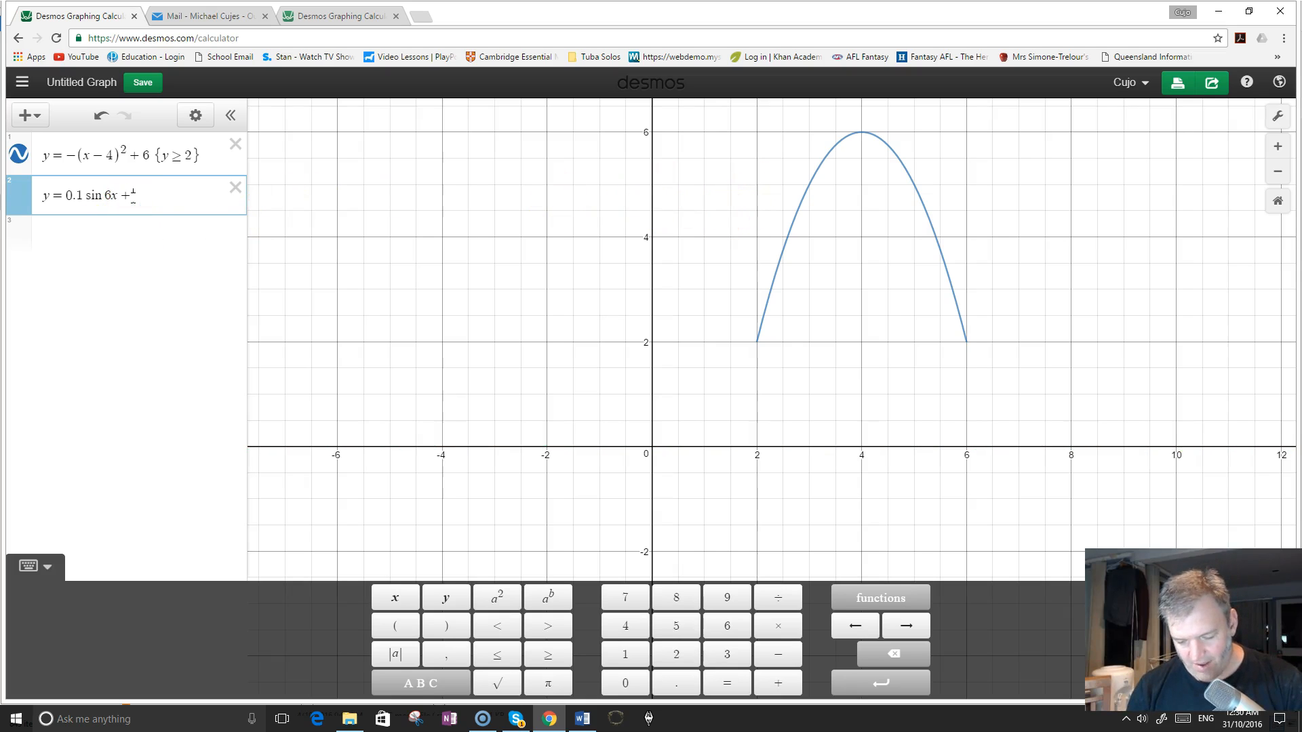
text(4)
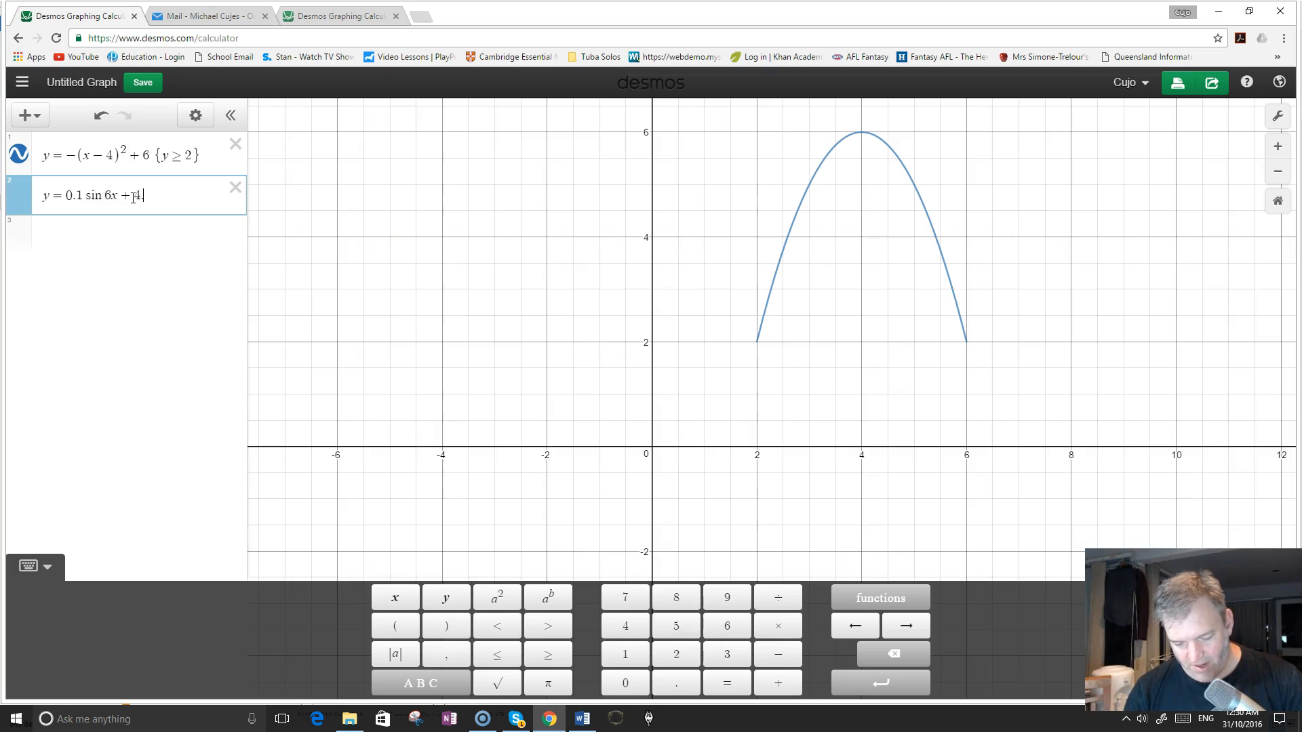
text(.75)
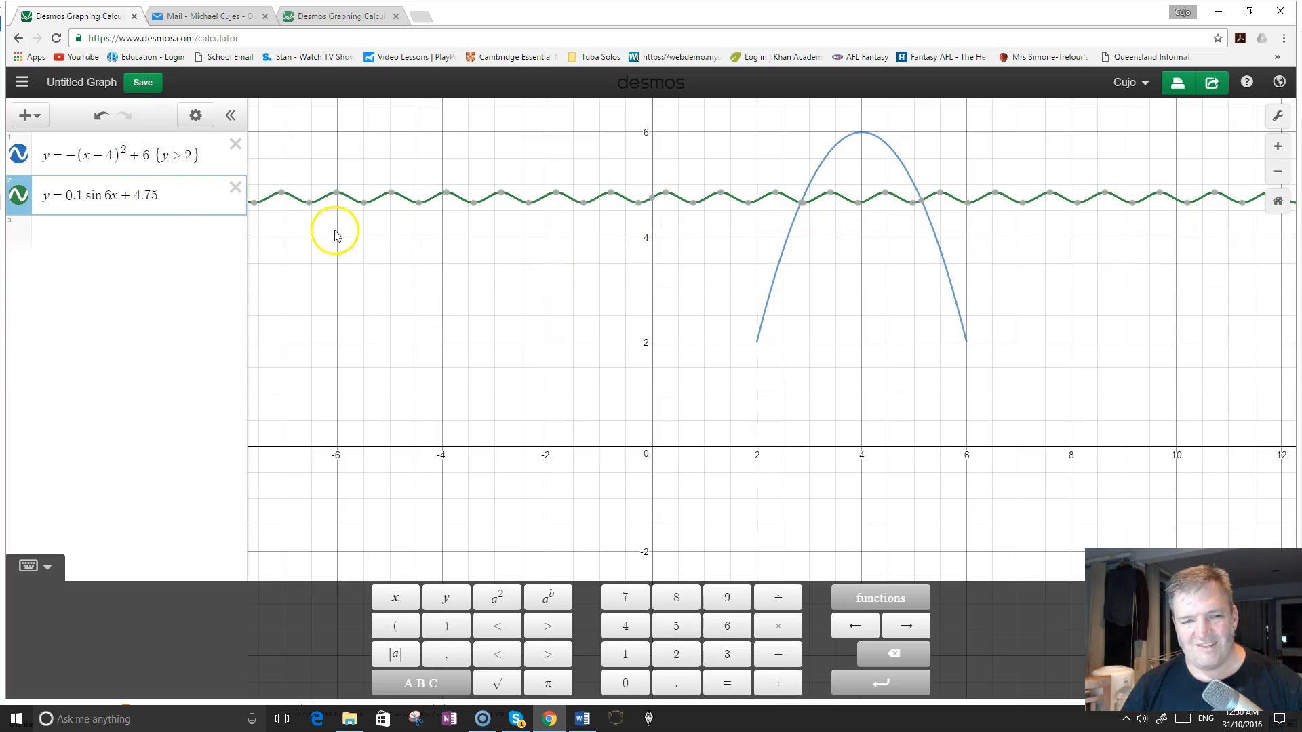
Step: Show the coordinates of both intersection points between the sine curve and the parabola
mouse_move(791, 206)
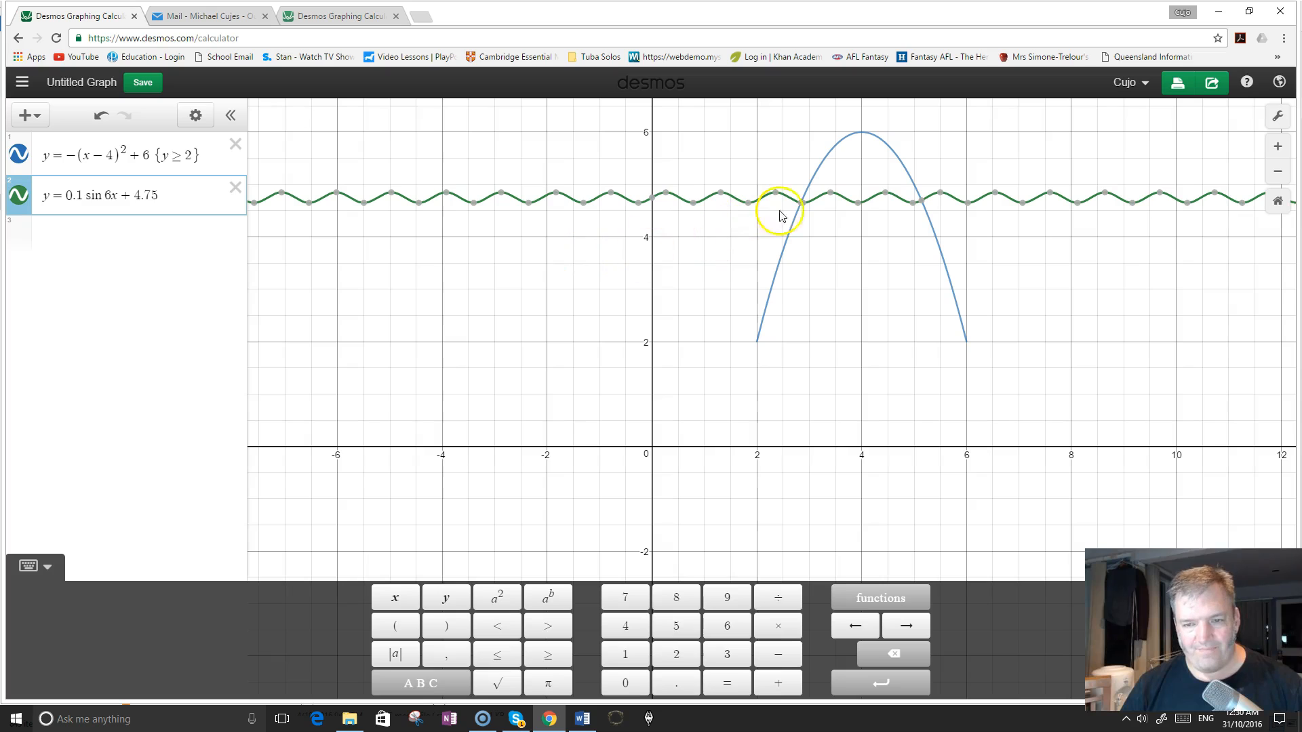
click(801, 204)
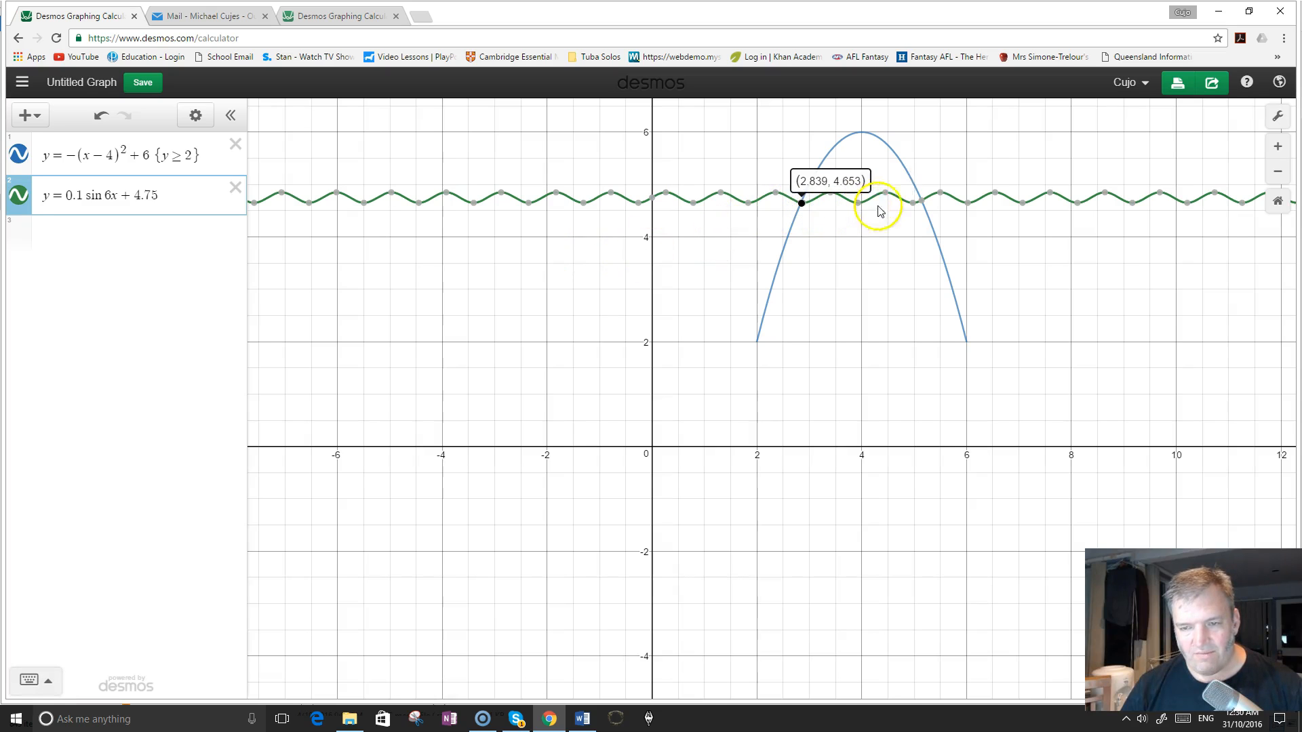
click(924, 202)
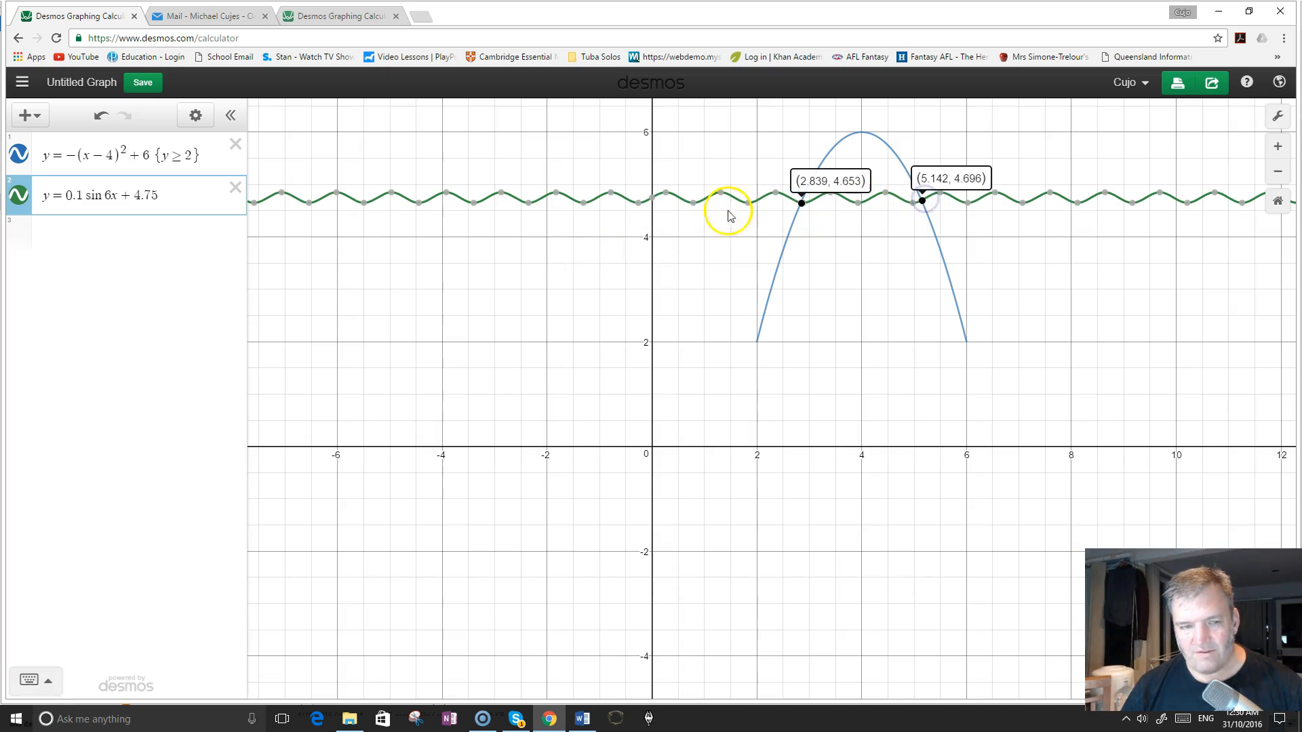
Step: Limit the sine curve to the inside of the parabola with the condition {2.839 ≤ x ≤ 5.142}
click(181, 192)
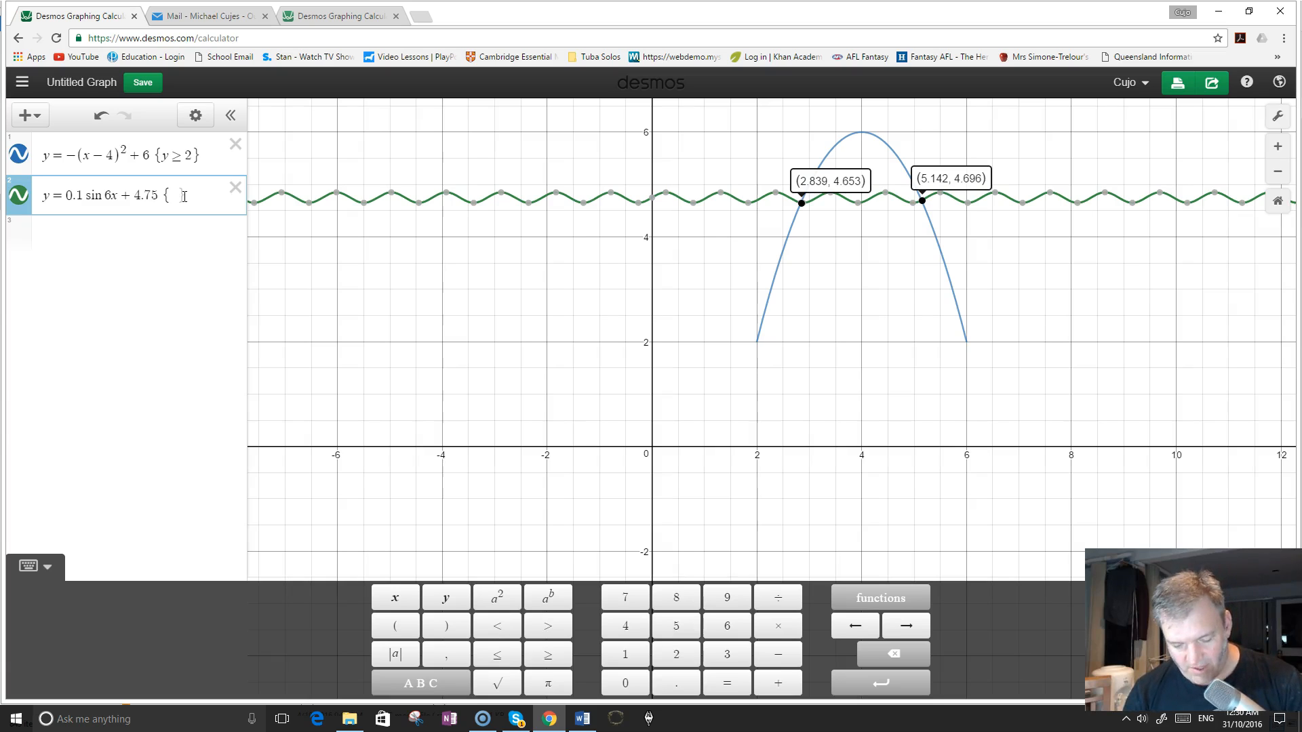
text({2)
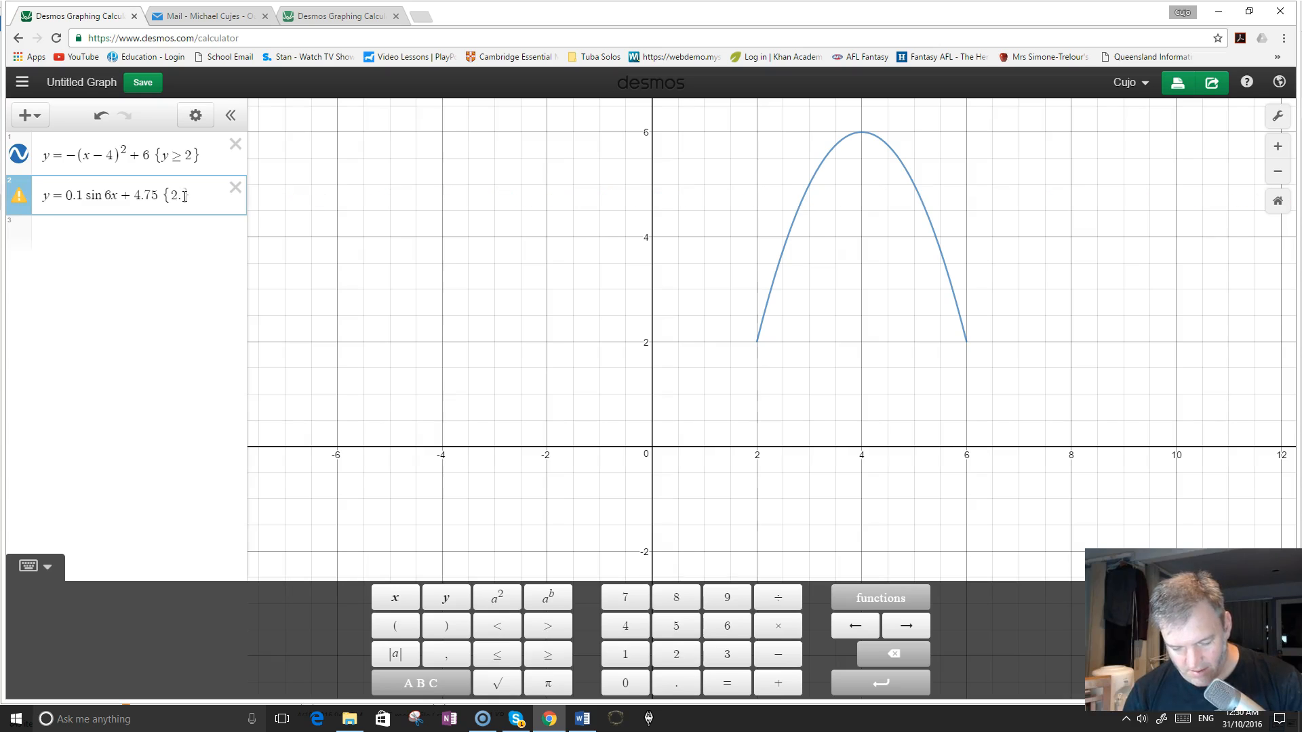
text(.839 < x)
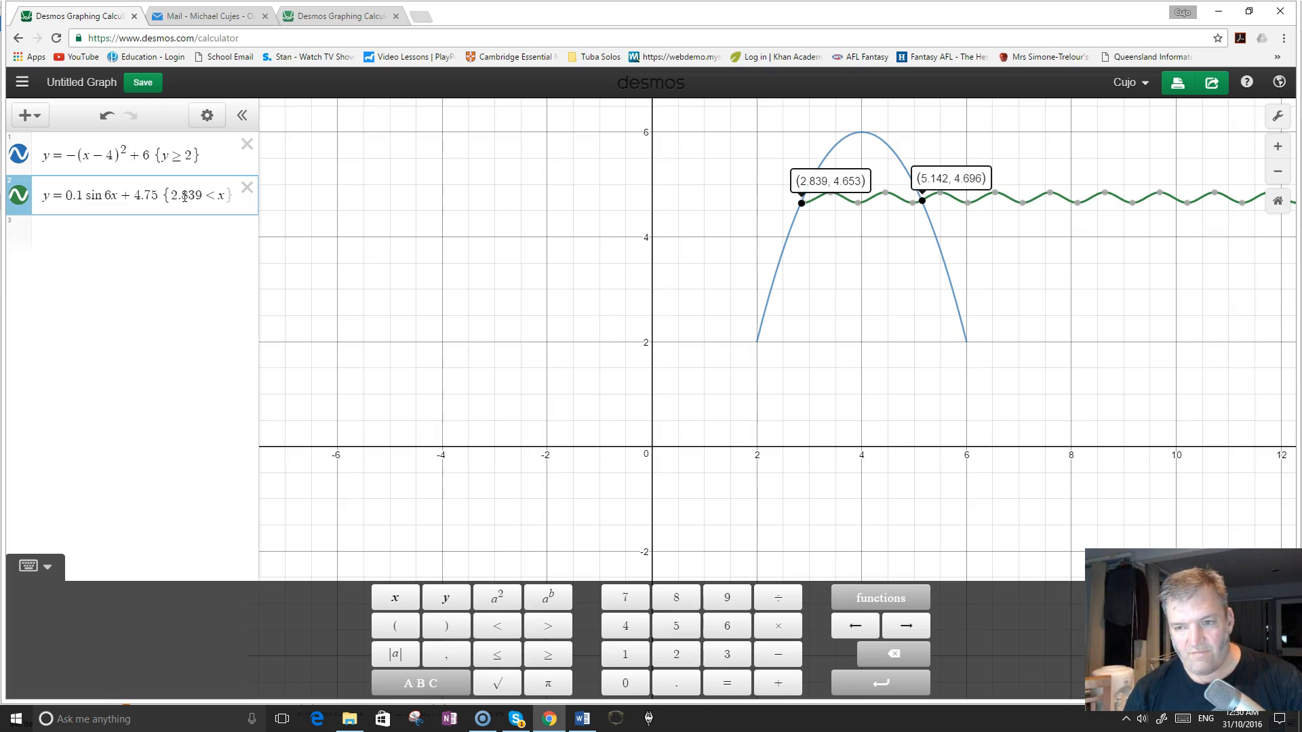
text(< )
text(5.142)
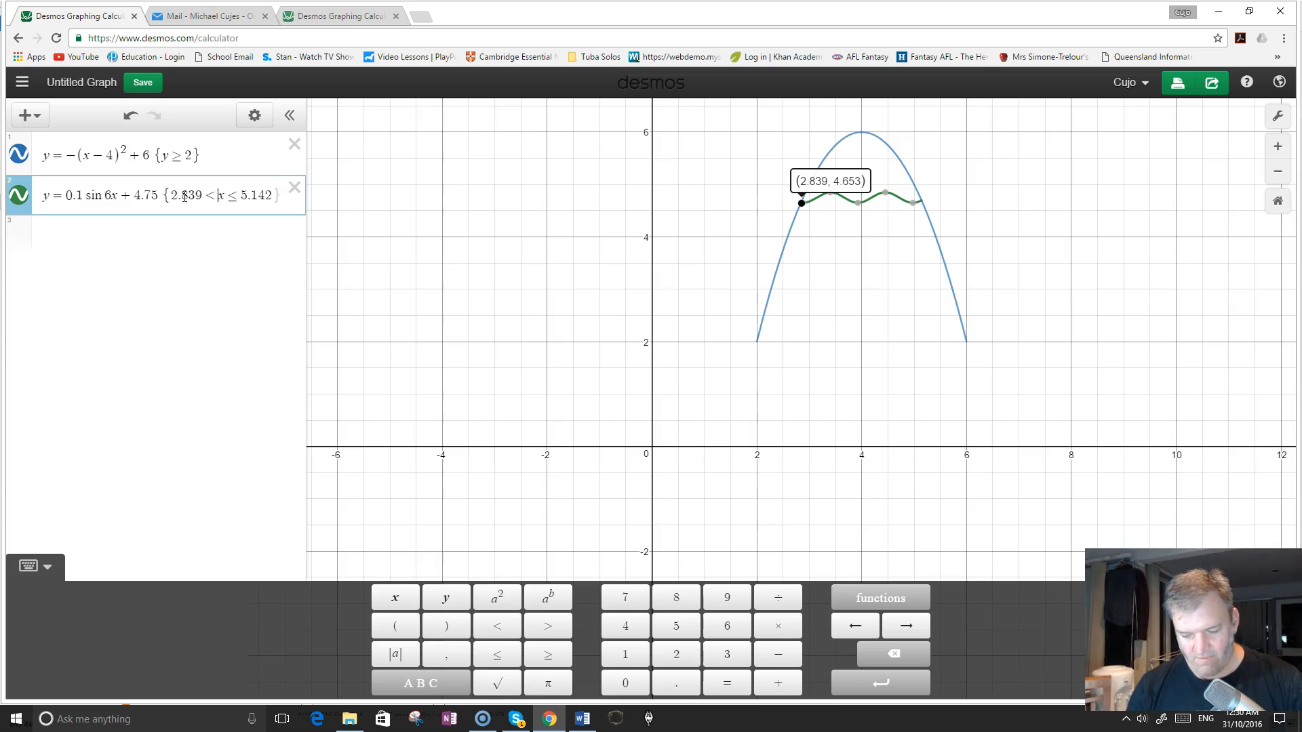
click(189, 261)
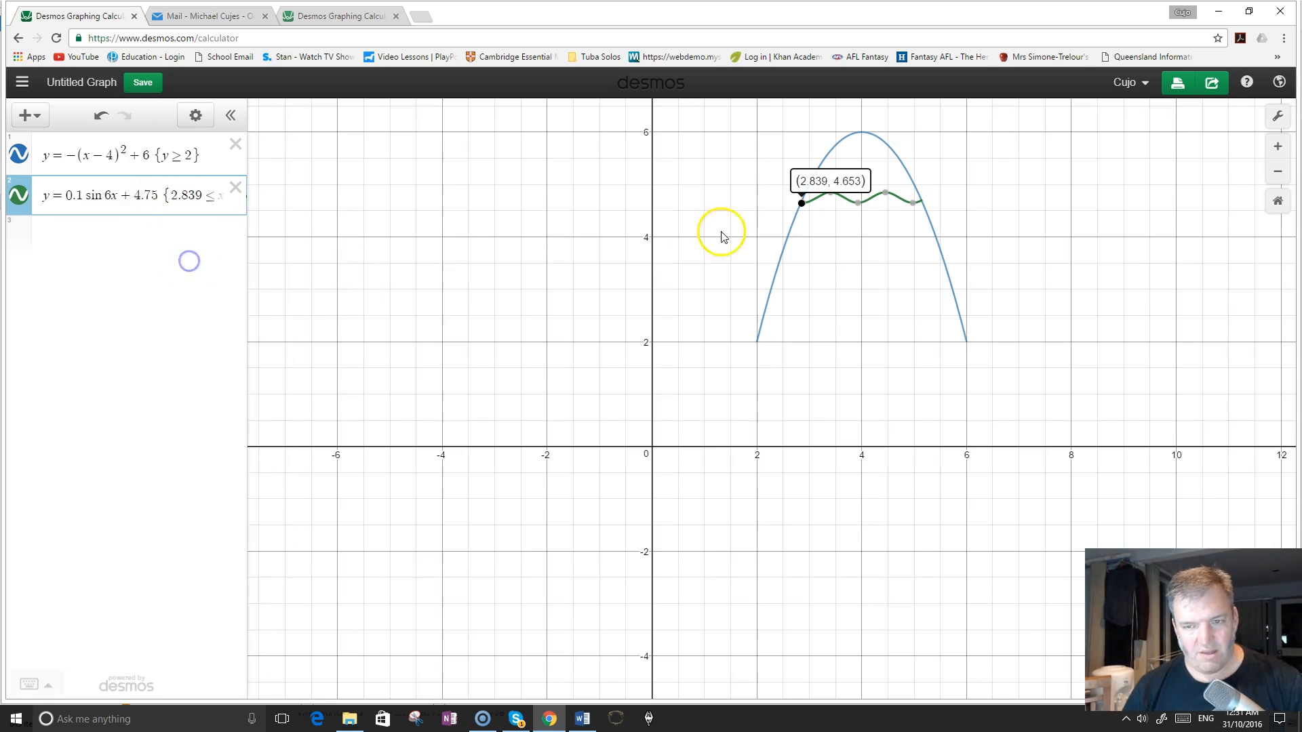
Step: Start a blank third expression and hide the coordinate label where the sine curve meets the parabola's rising side
click(801, 204)
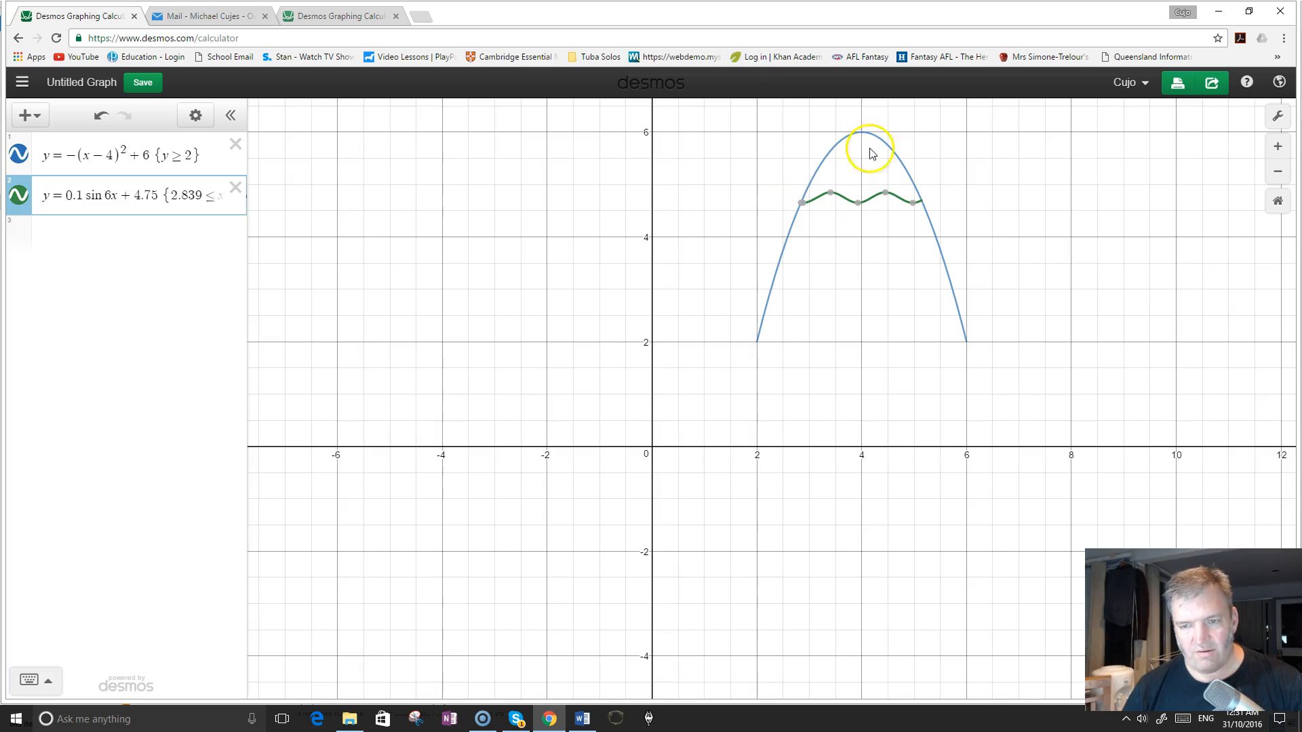
click(132, 234)
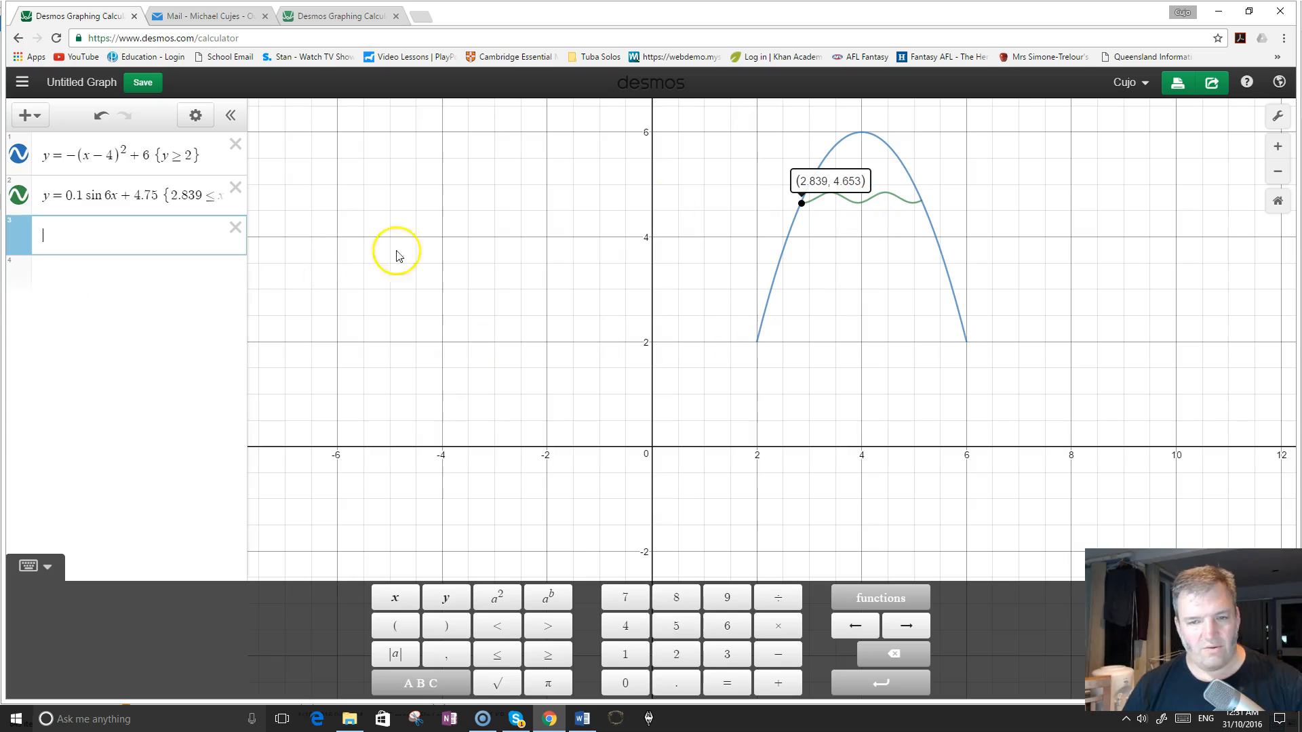
click(801, 203)
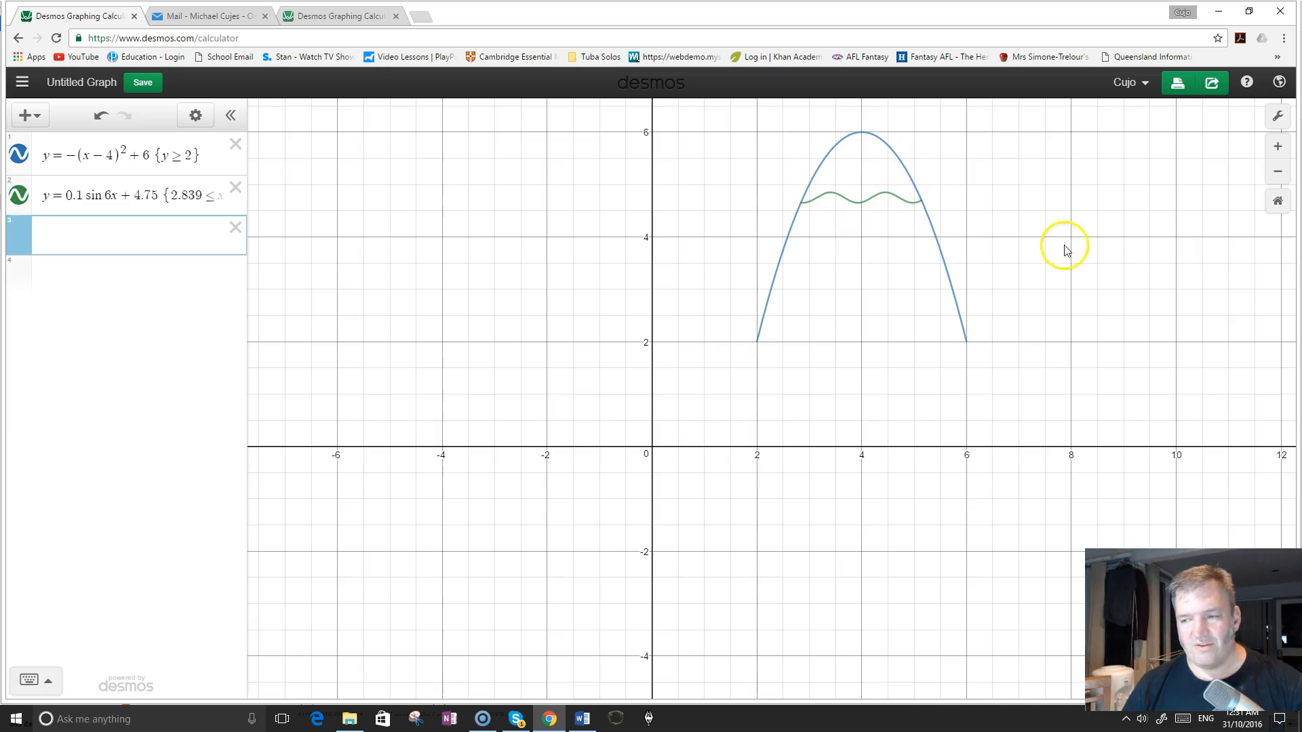
Step: Shade the region below the sine curve by changing its equals sign to a less-than sign
click(64, 197)
key(BackSpace)
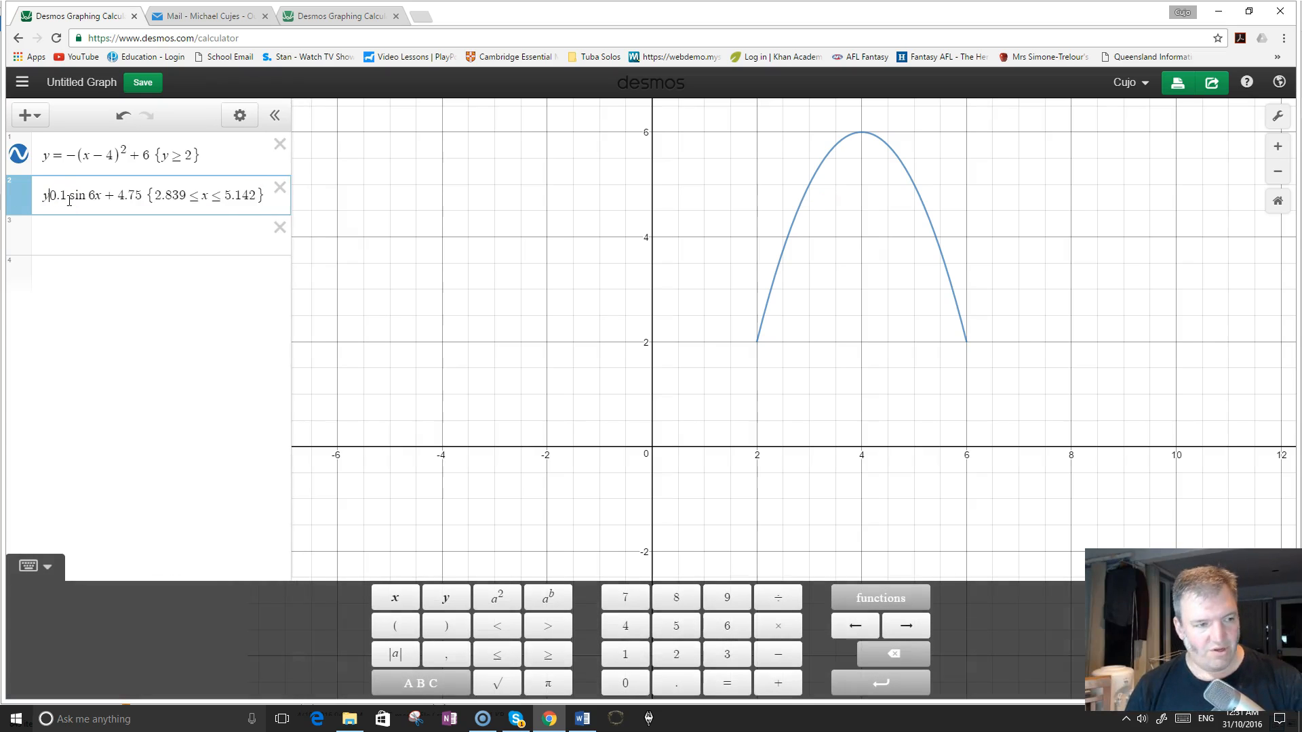
text(<)
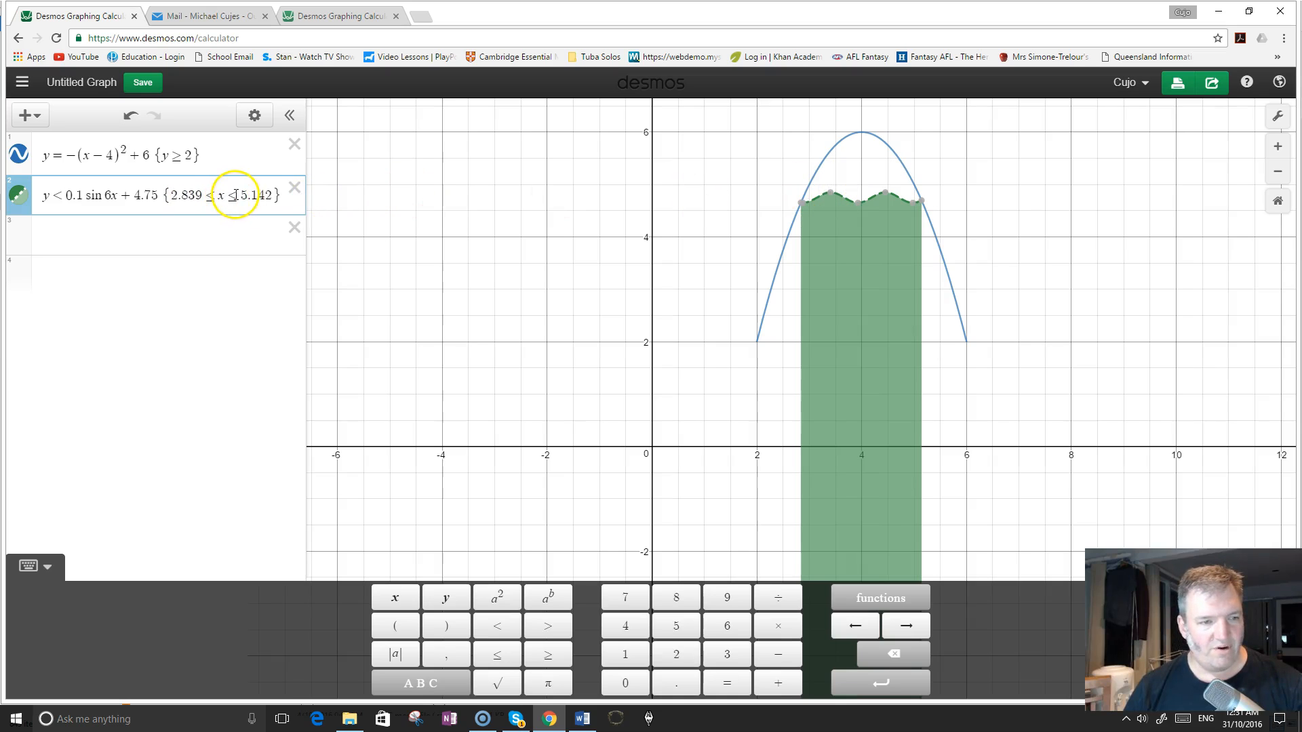
Step: Try limiting the sine inequality with the condition {y ≤ 4.85} in place of its x-range
drag(240, 195, 174, 196)
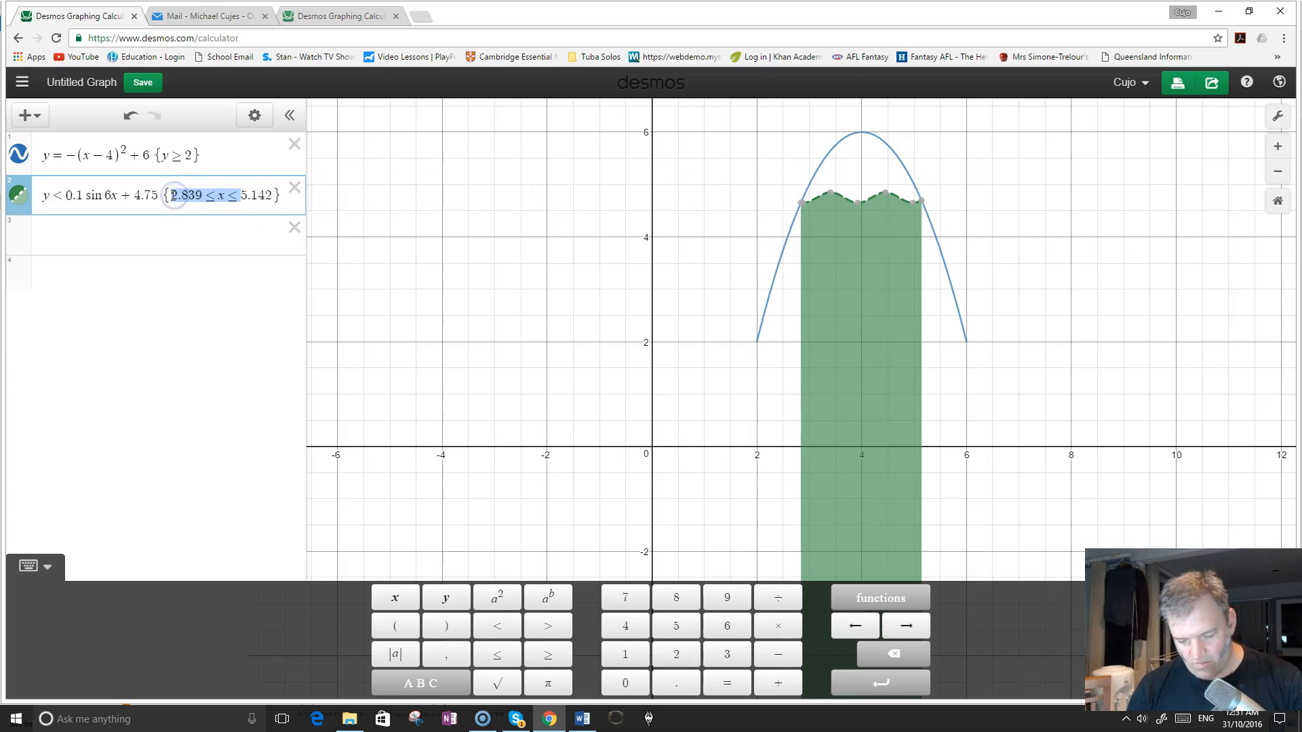
key(BackSpace)
text(y<)
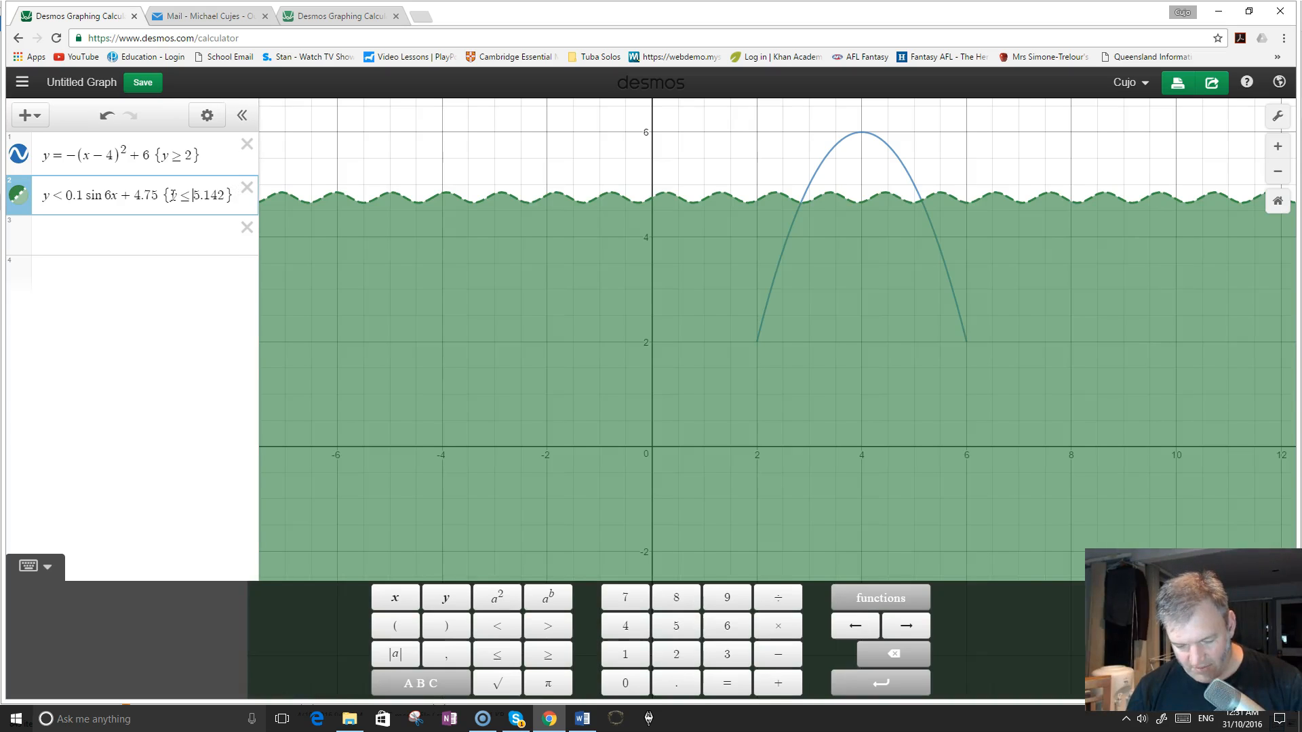
text(4.85)
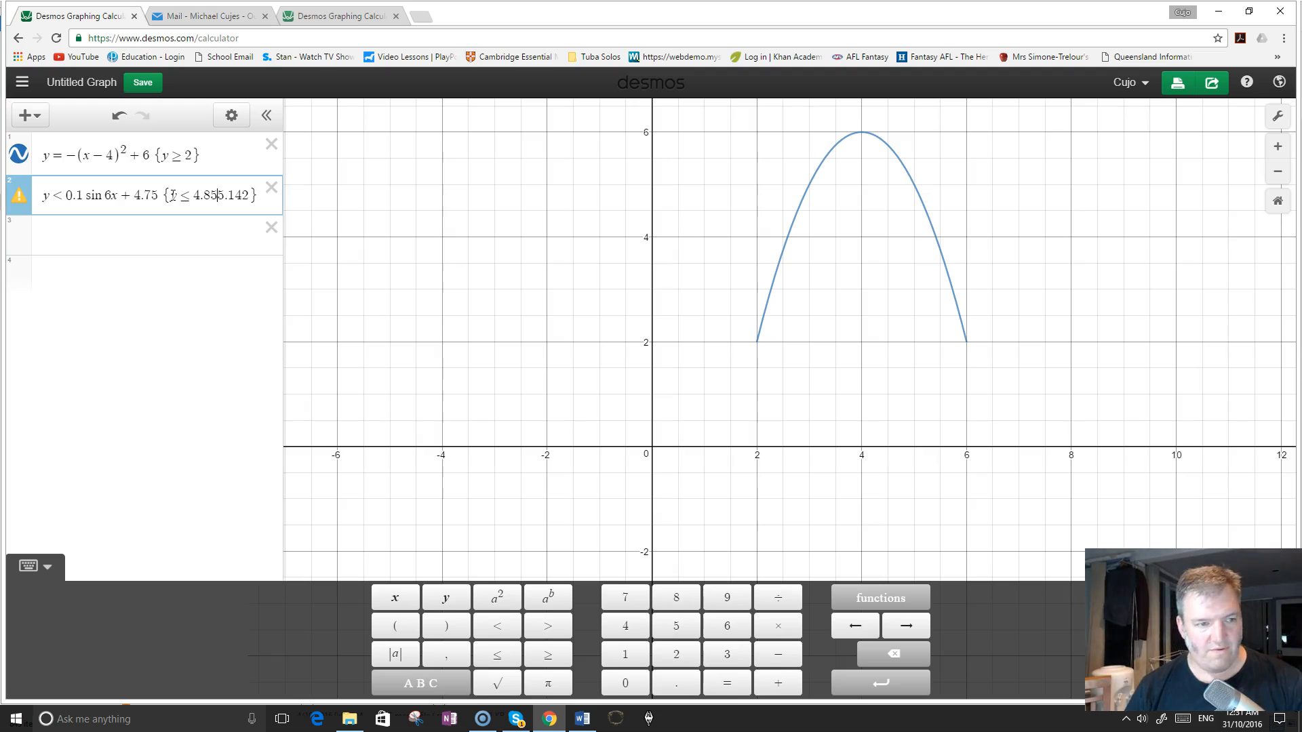
key(Delete)
key(Delete)
key(Delete)
key(Delete)
key(Delete)
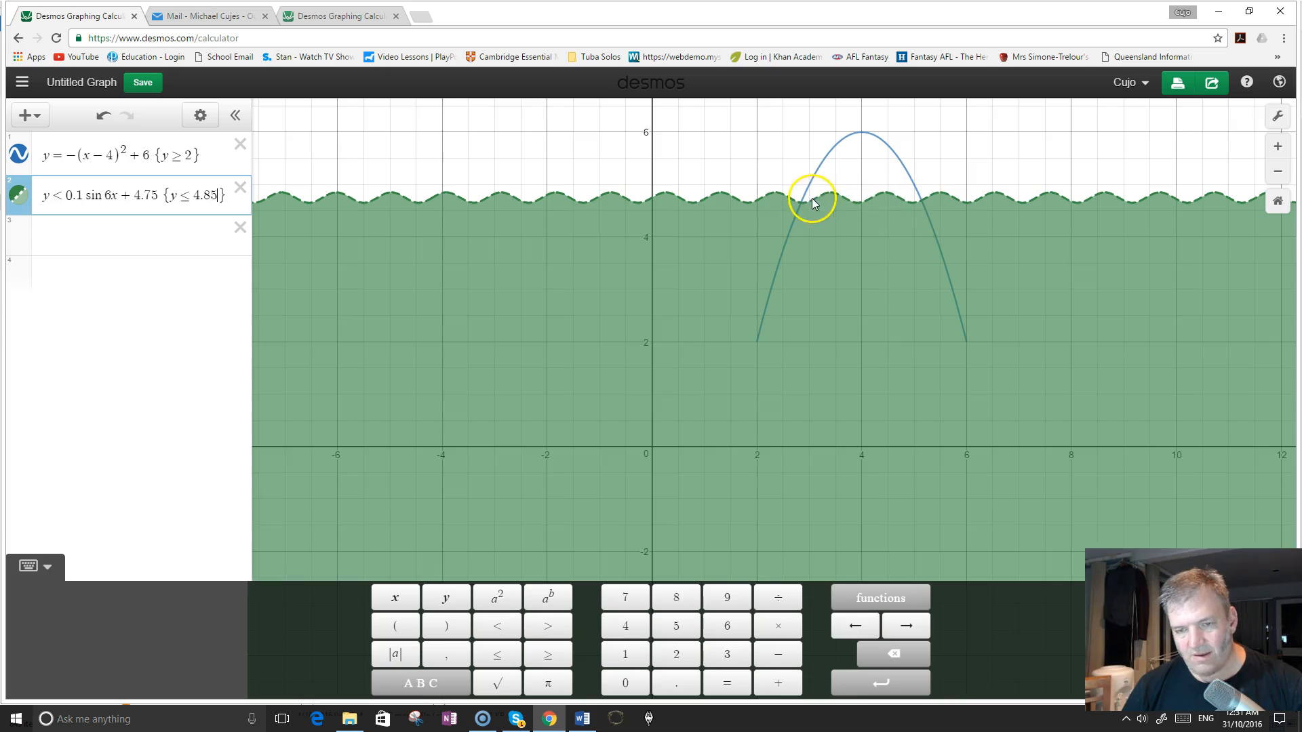
Step: Undo the condition change to restore {2.839 ≤ x ≤ 5.142} on the sine inequality
text(5.142)
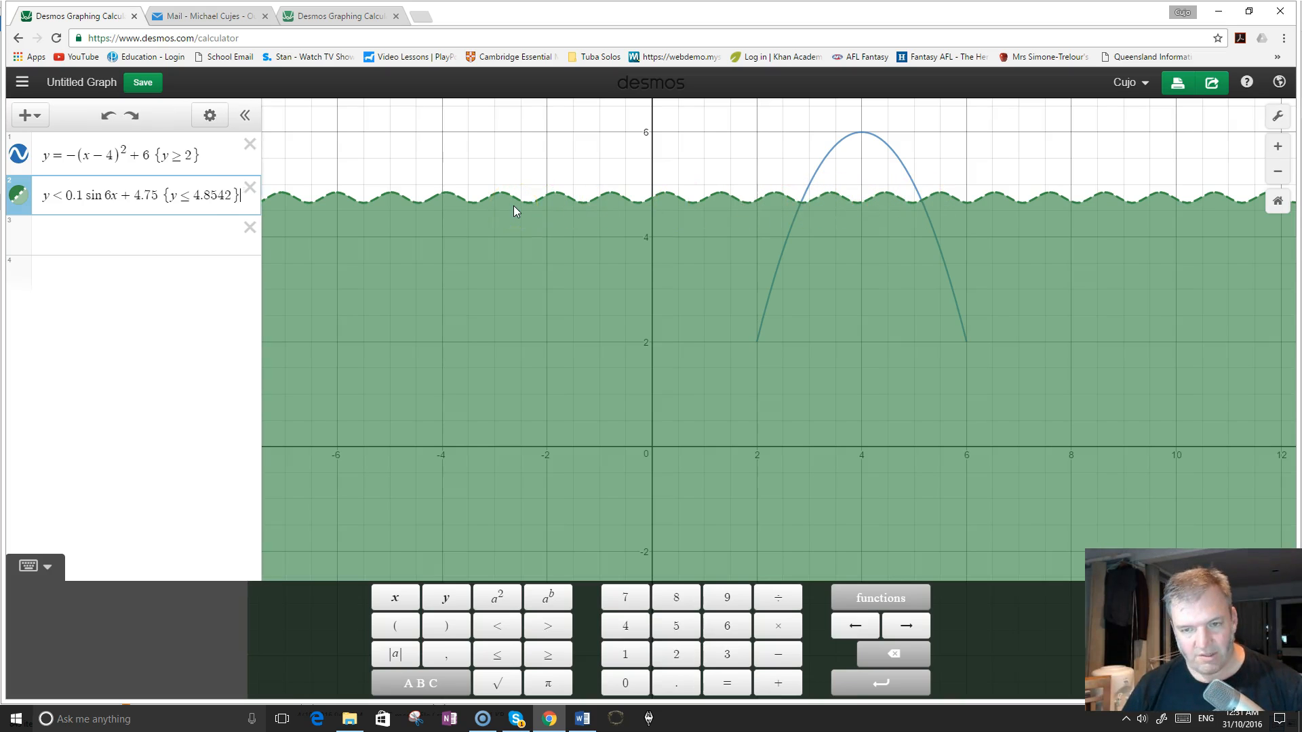
key(Left)
key(Left)
key(Left)
key(Left)
key(Left)
key(BackSpace)
key(BackSpace)
key(BackSpace)
key(BackSpace)
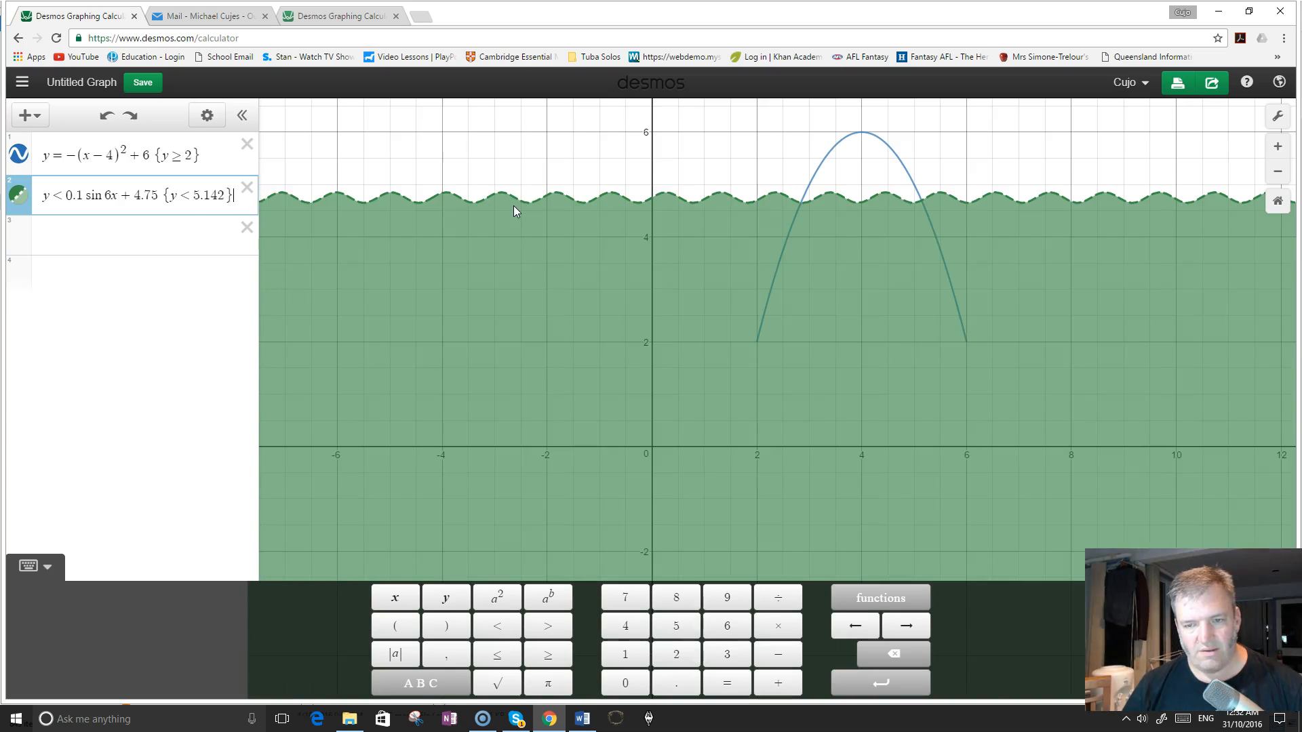
key(Left)
key(BackSpace)
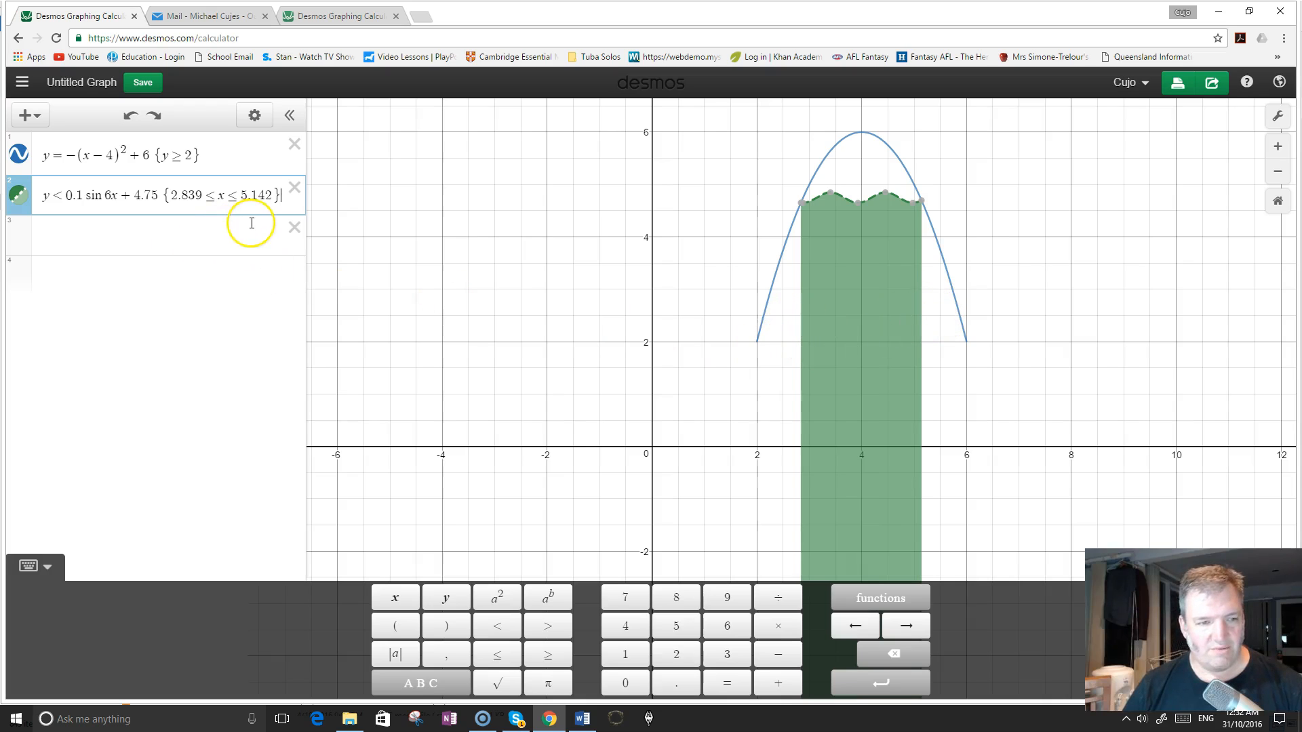
Step: Add the second condition {y > 2} to the sine inequality and change its less-than sign to ≤
text({)
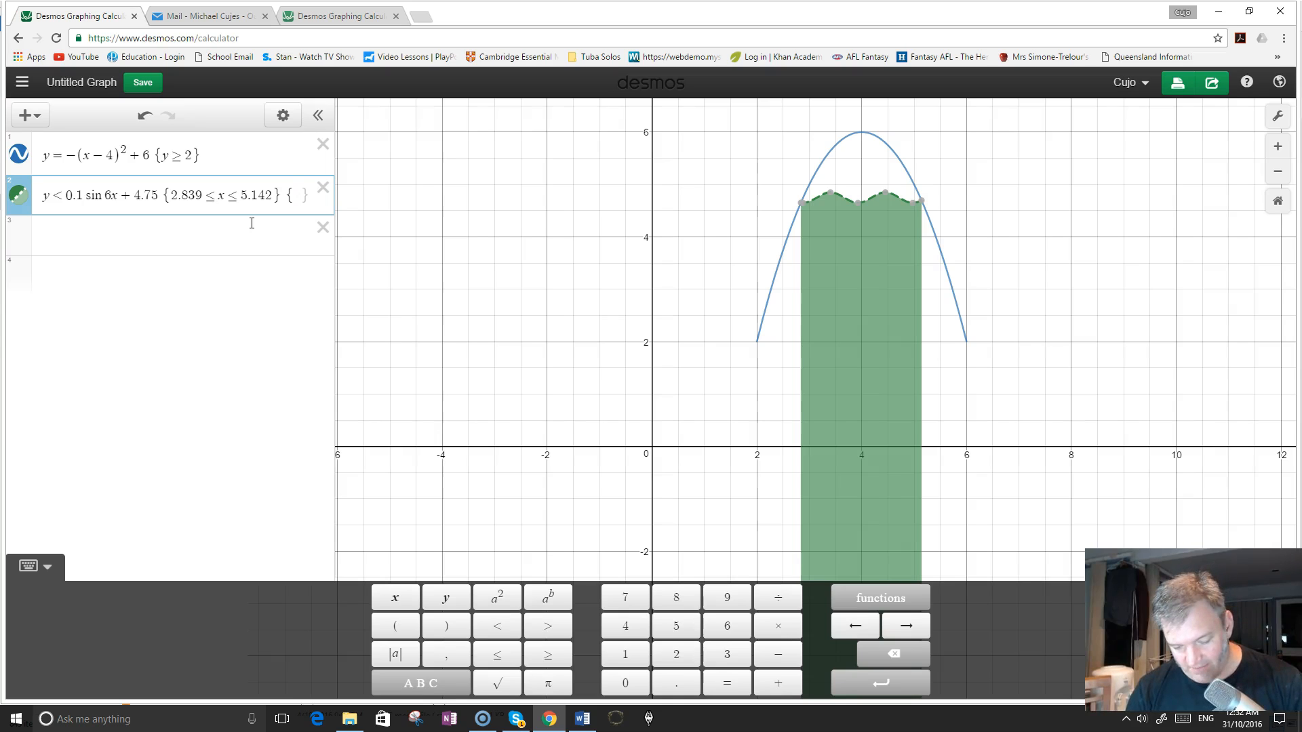
text(y > 2)
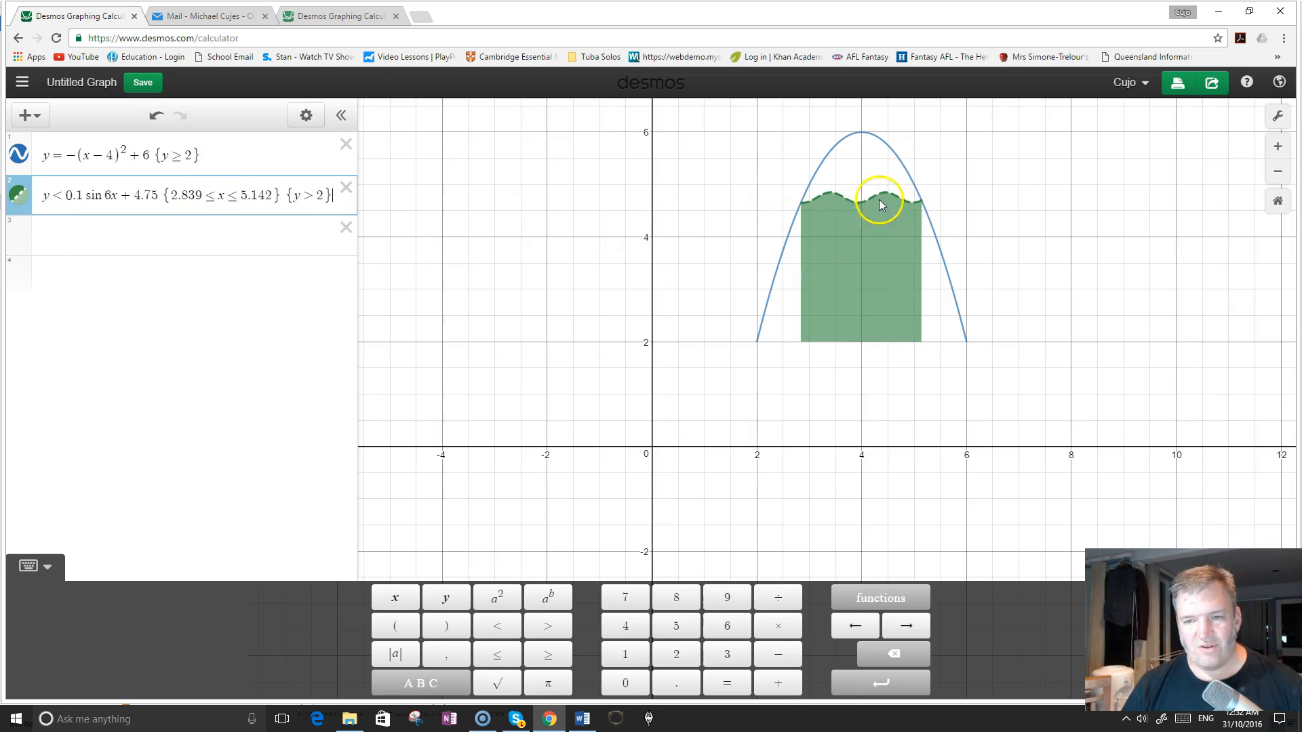
click(64, 197)
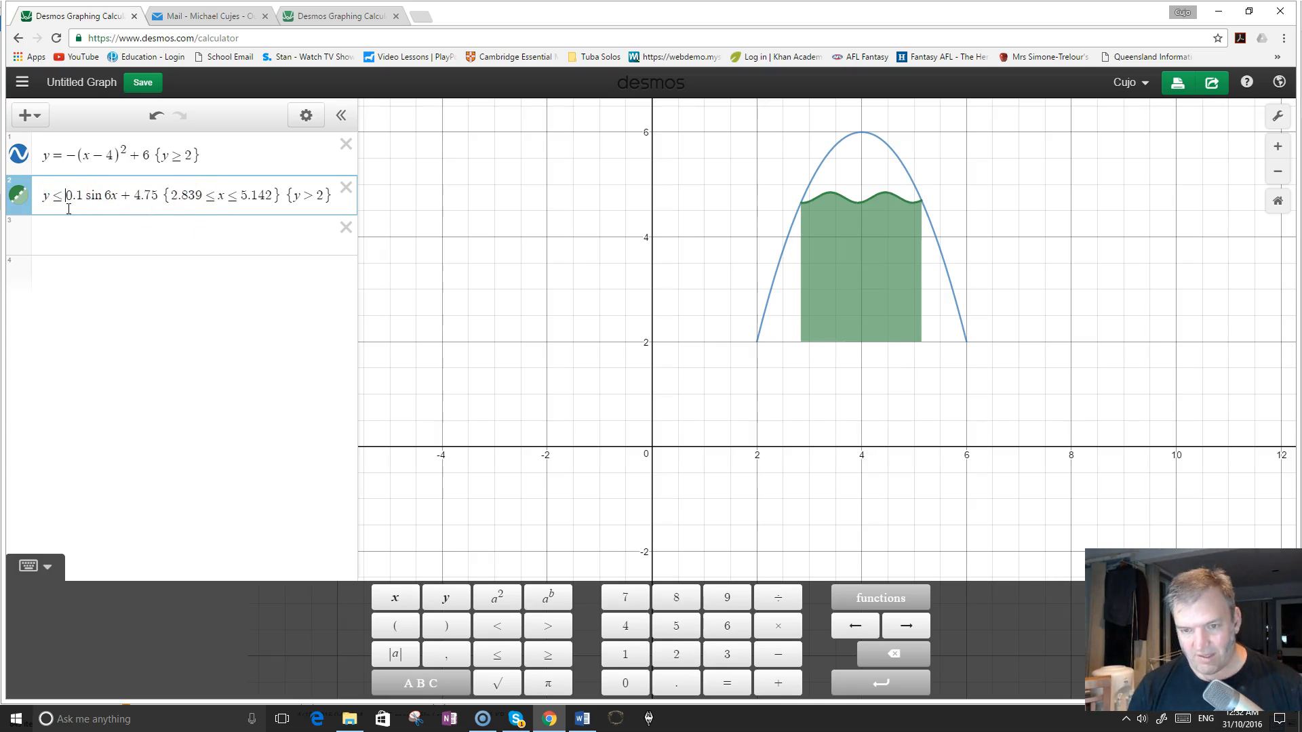
click(70, 198)
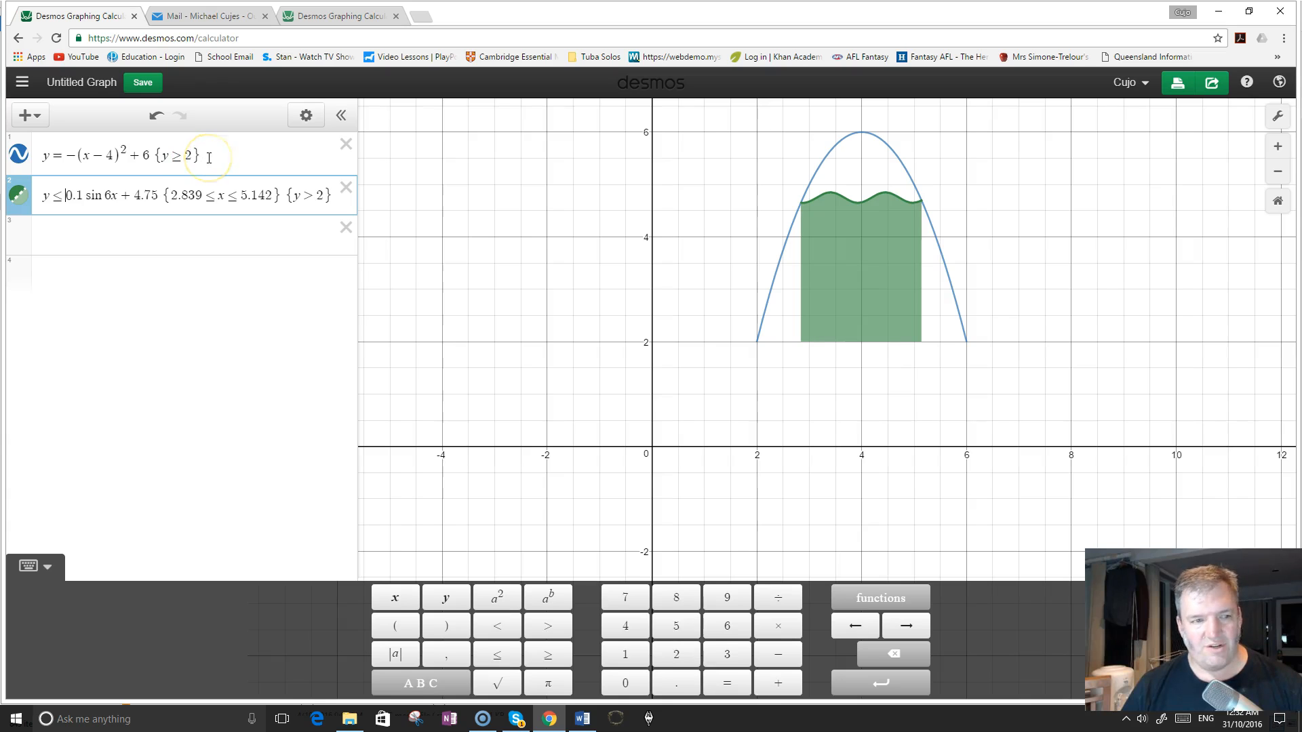
Step: Copy the parabola equation with its {y ≥ 2} condition into the third expression and change its equals sign to ≤
drag(204, 157, 42, 152)
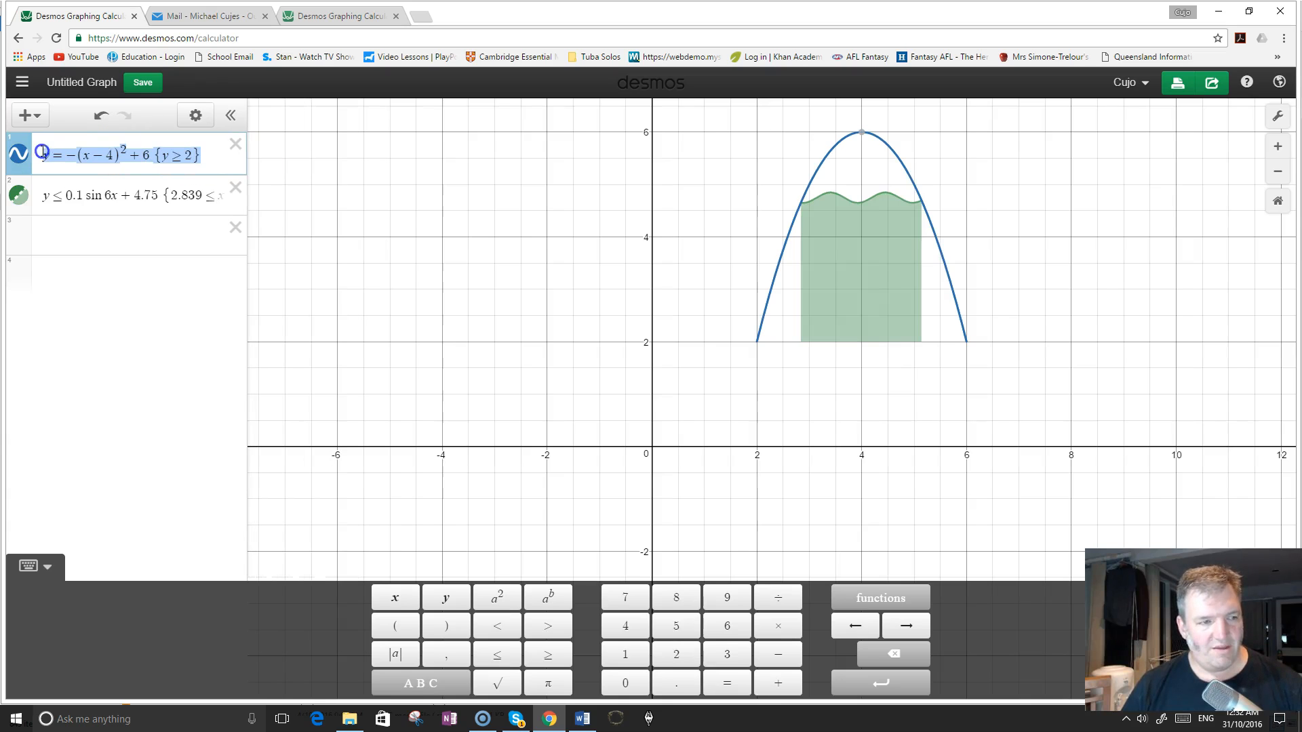
click(43, 229)
text(y=-(x-4)^2+6{y≥2})
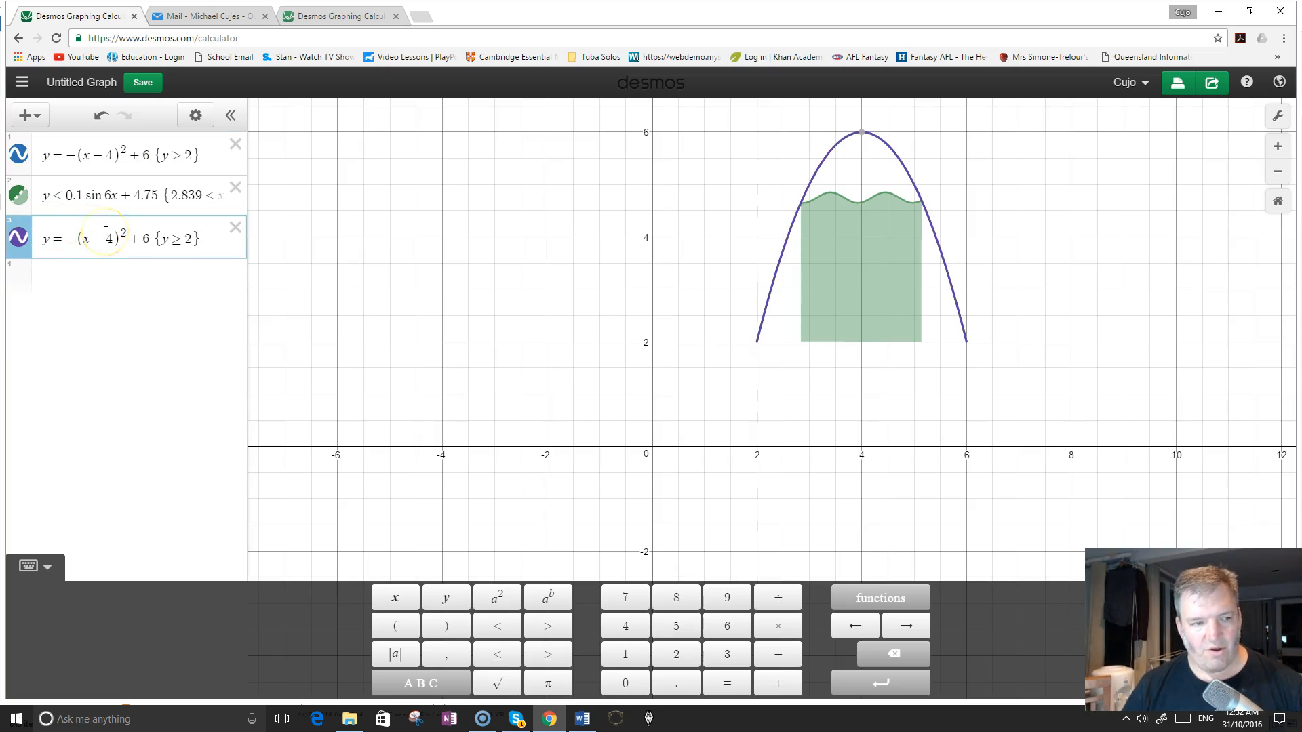
click(61, 238)
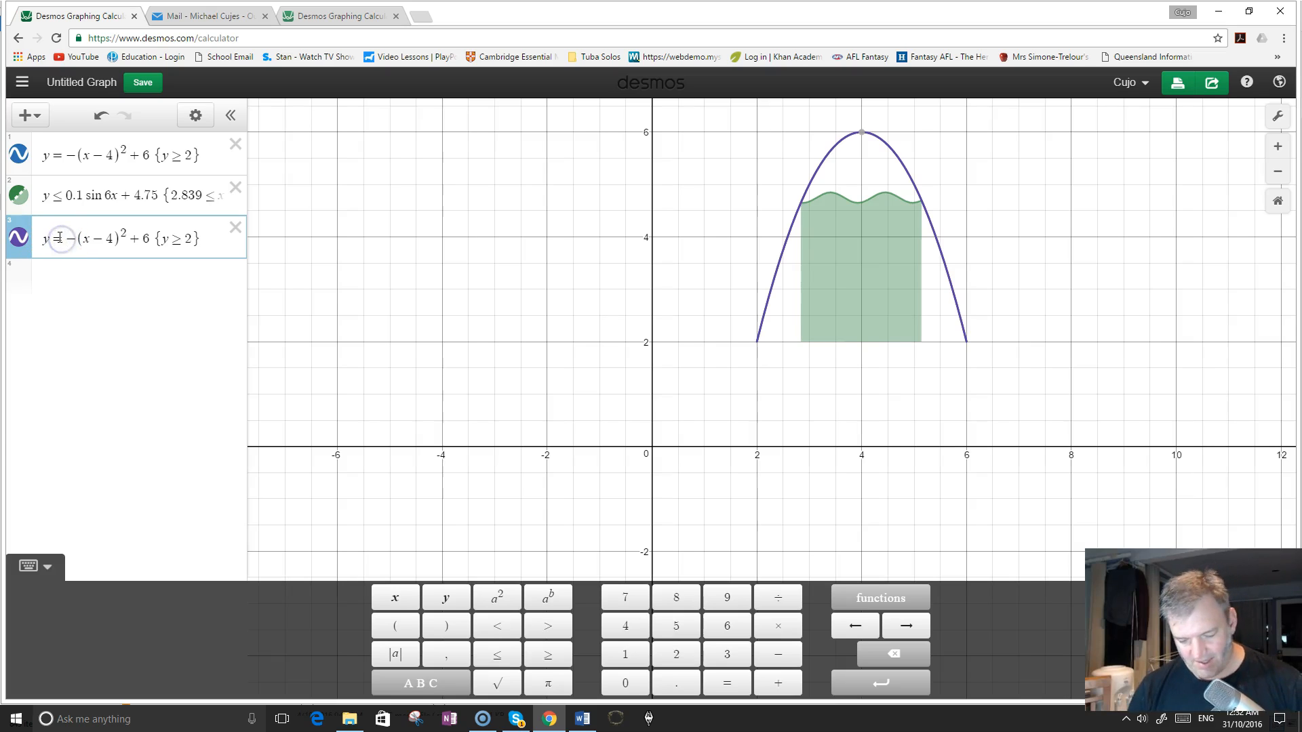
key(BackSpace)
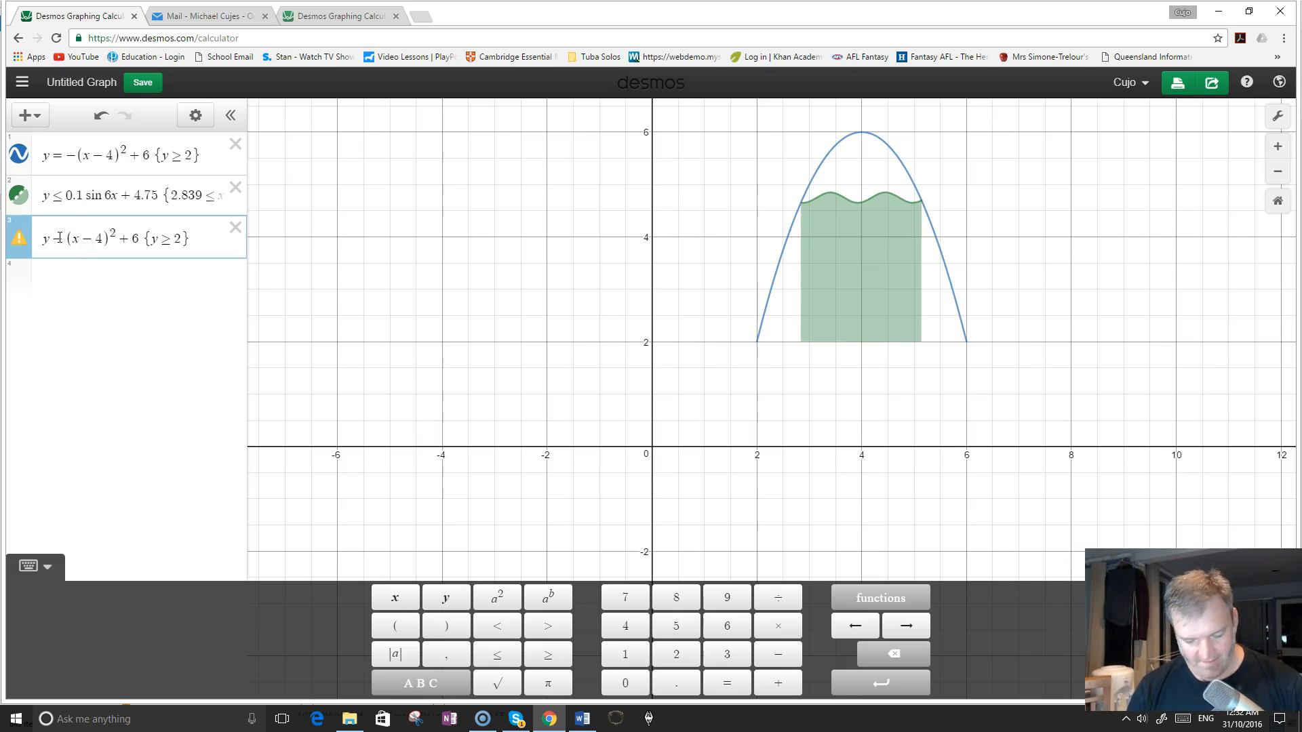
text(<)
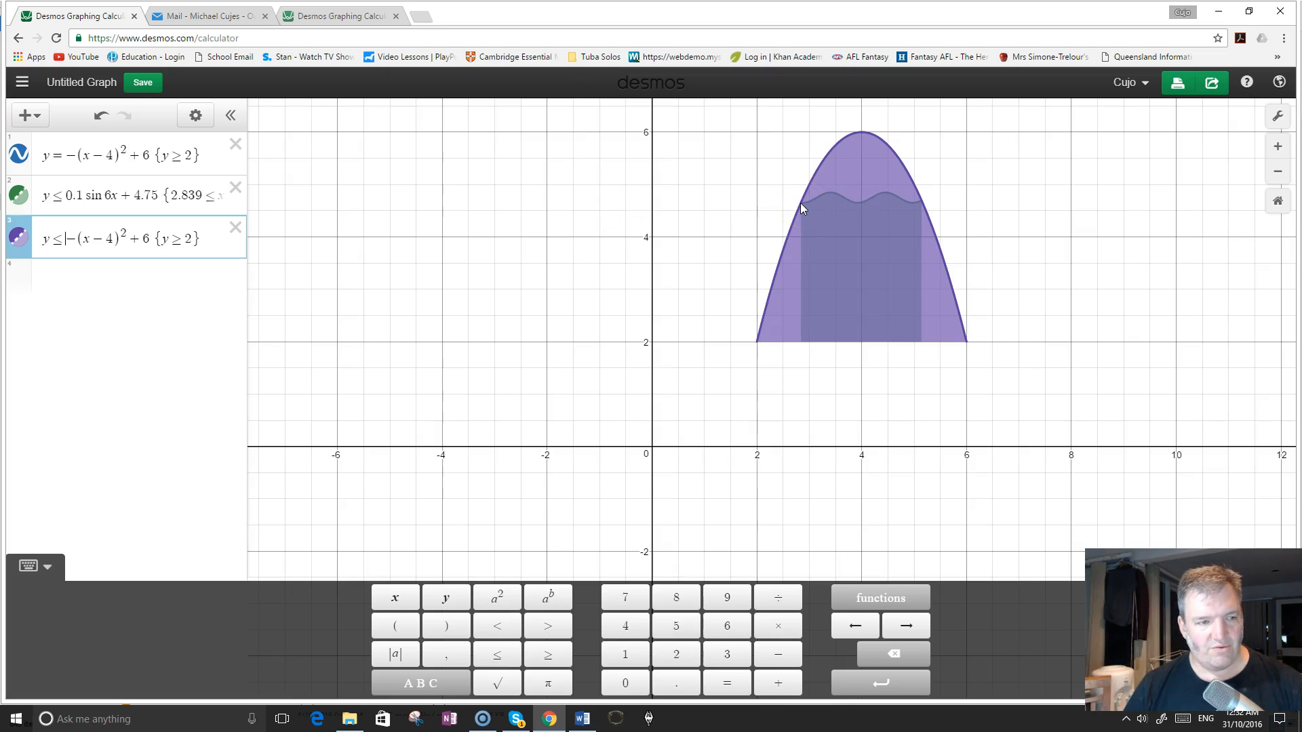
Step: Limit the parabola shading to the region before the sine curve with the extra condition {x < 2.839}
click(212, 242)
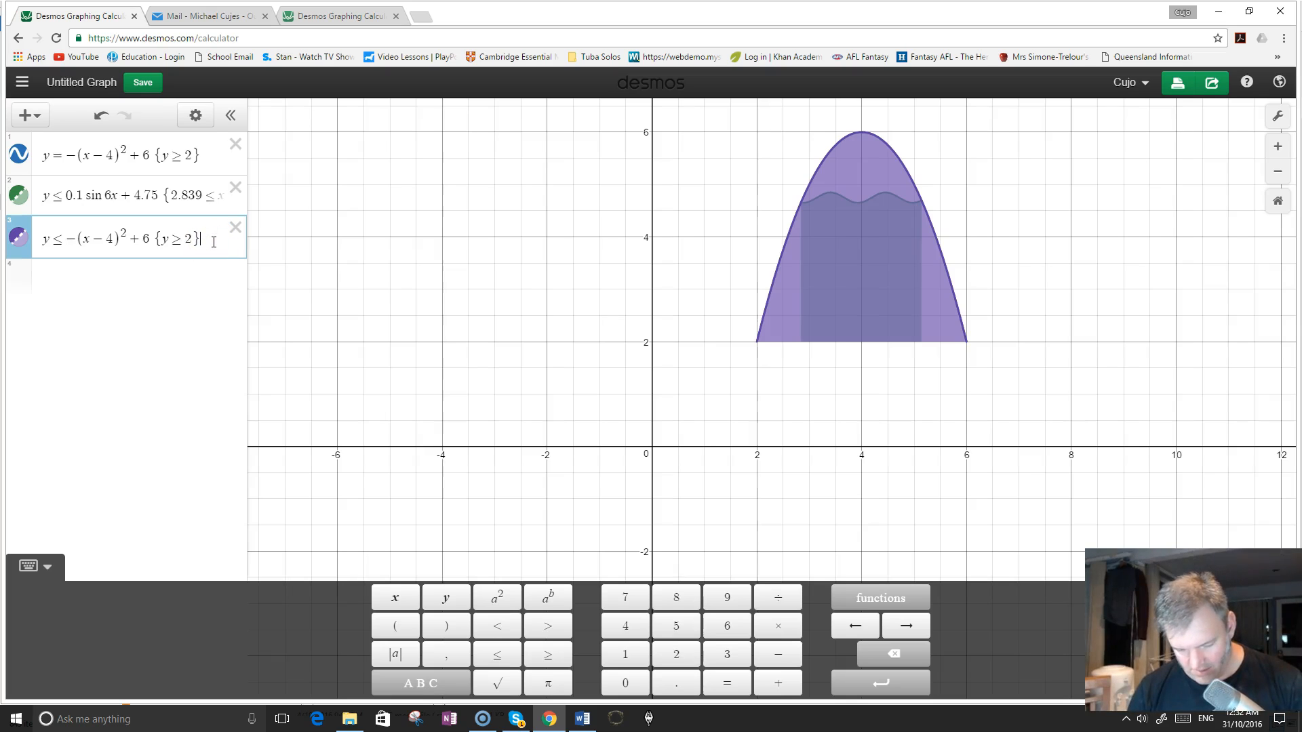
text({x < )
text(2.83)
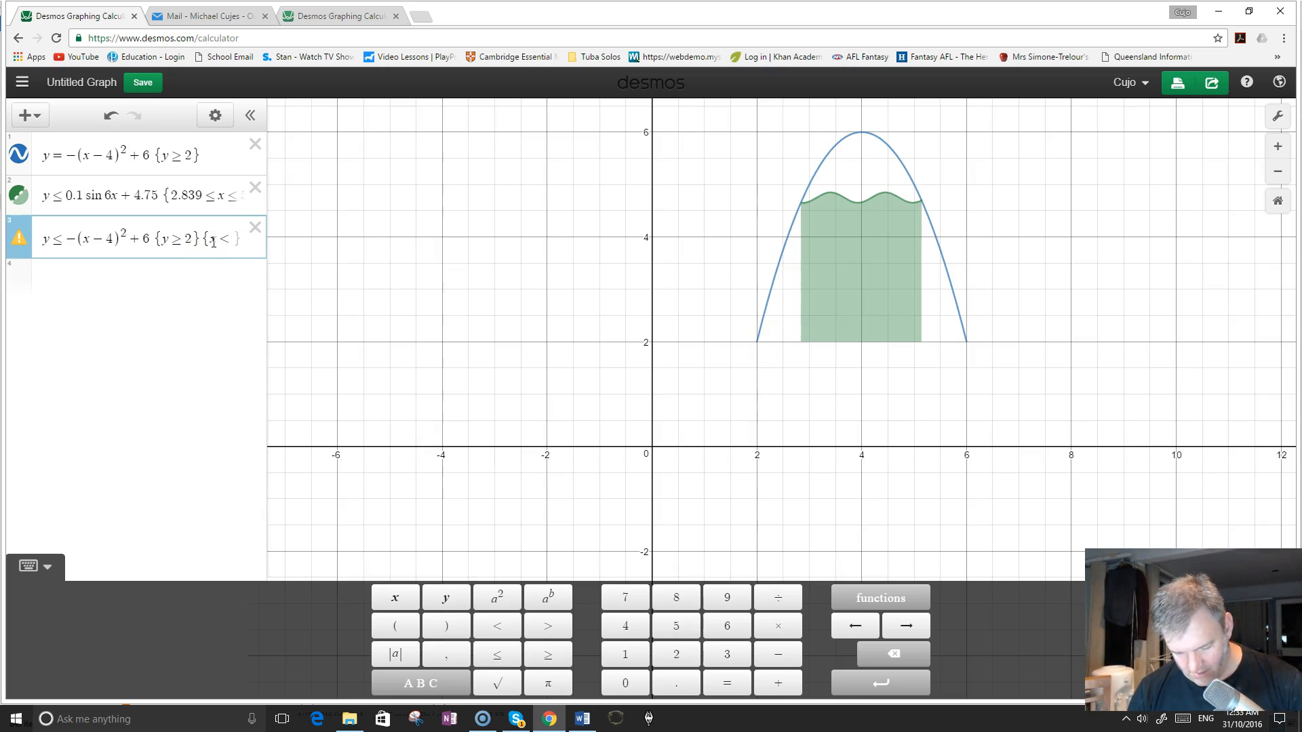
text(9)
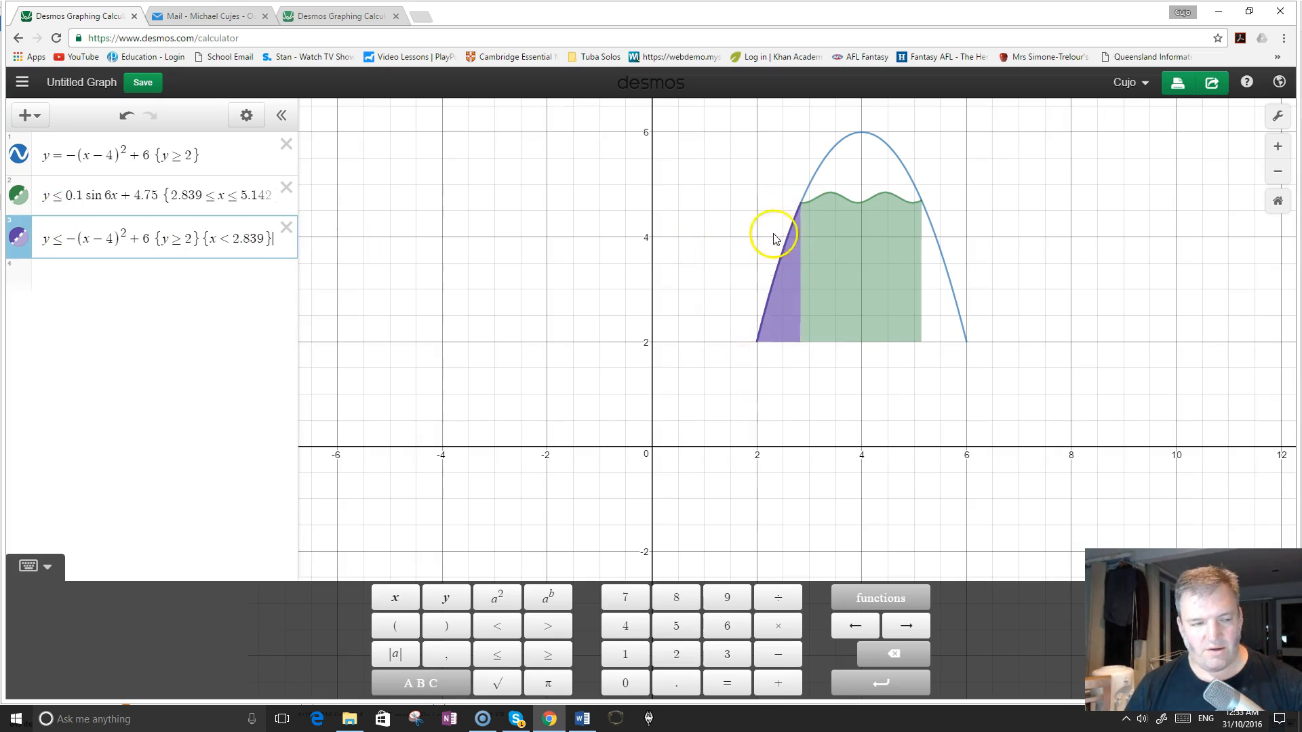
Step: Change the third expression's colour to green and start a blank fourth expression
click(22, 249)
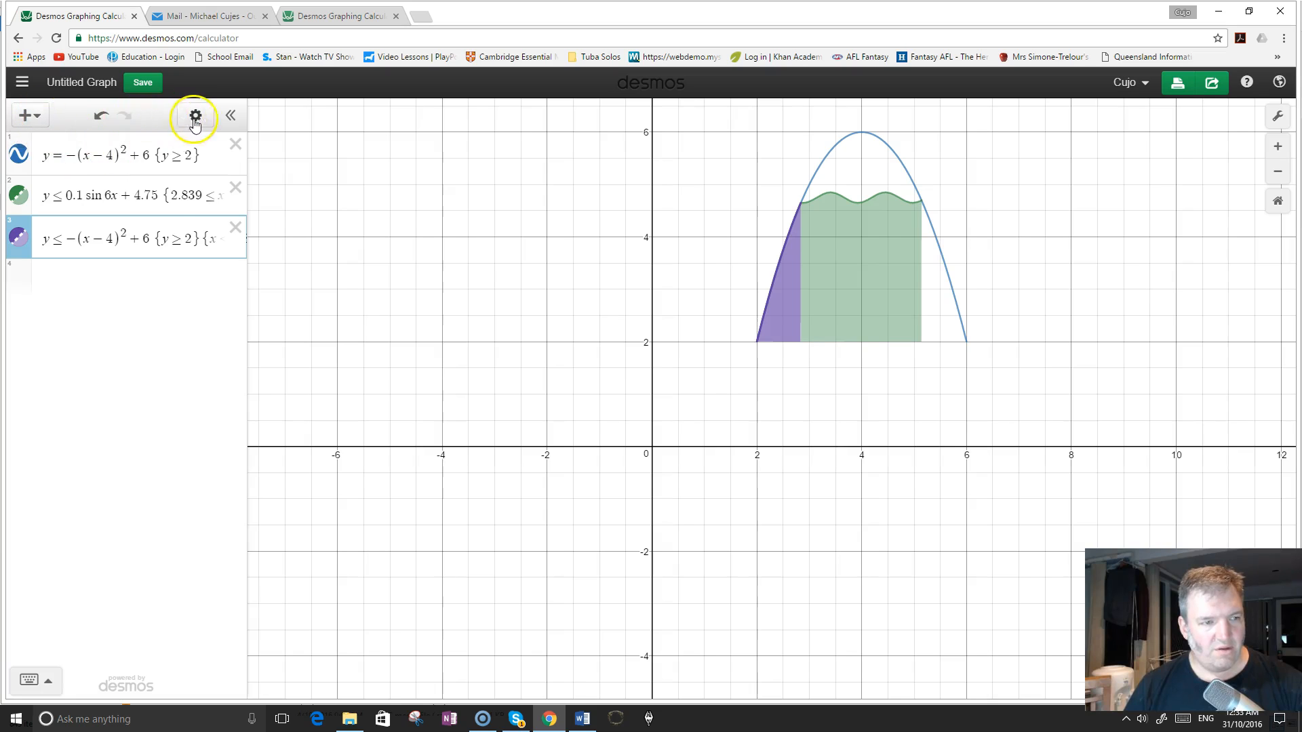
click(198, 117)
click(18, 236)
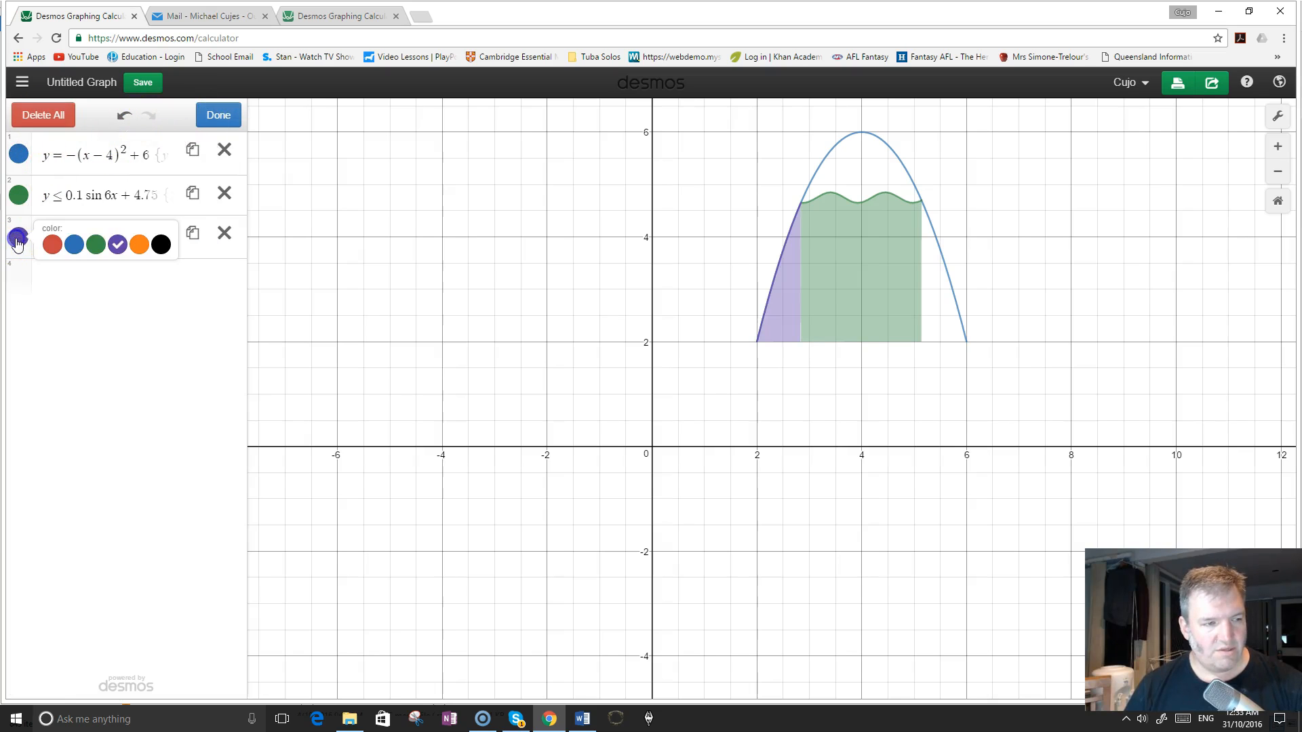
click(101, 251)
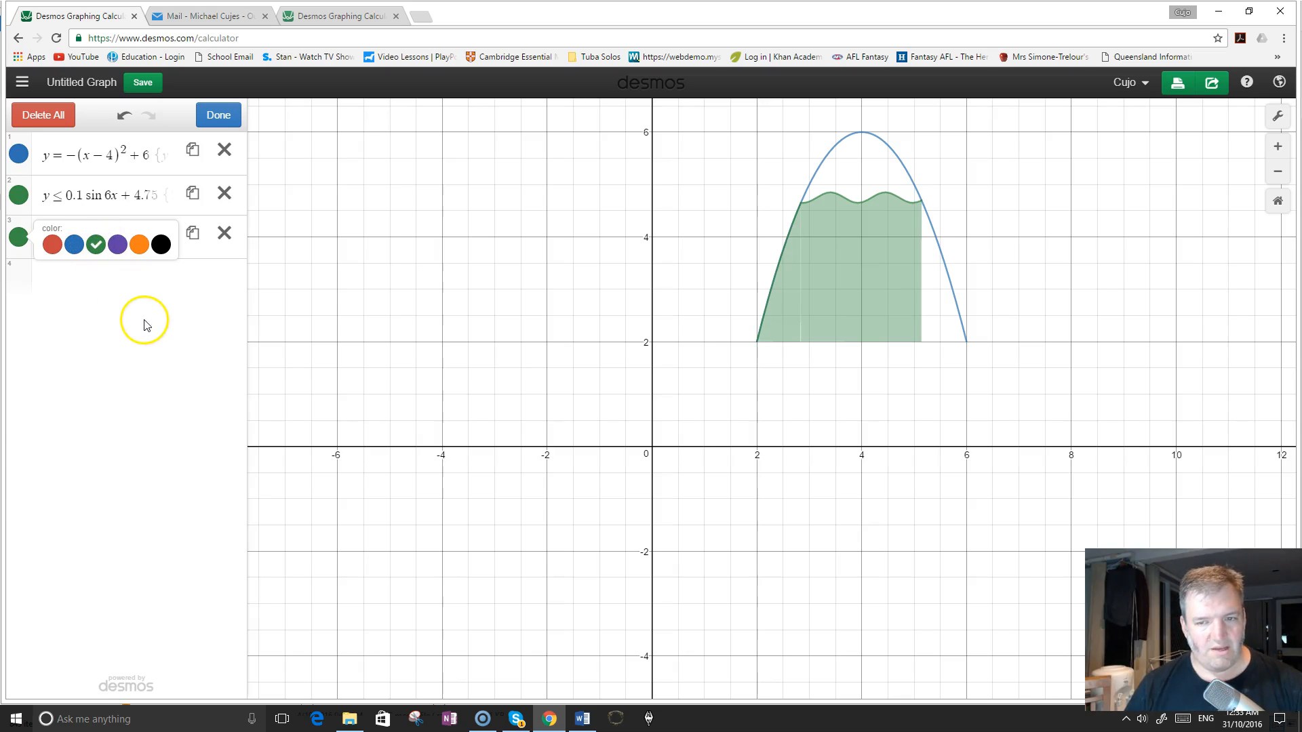
click(181, 285)
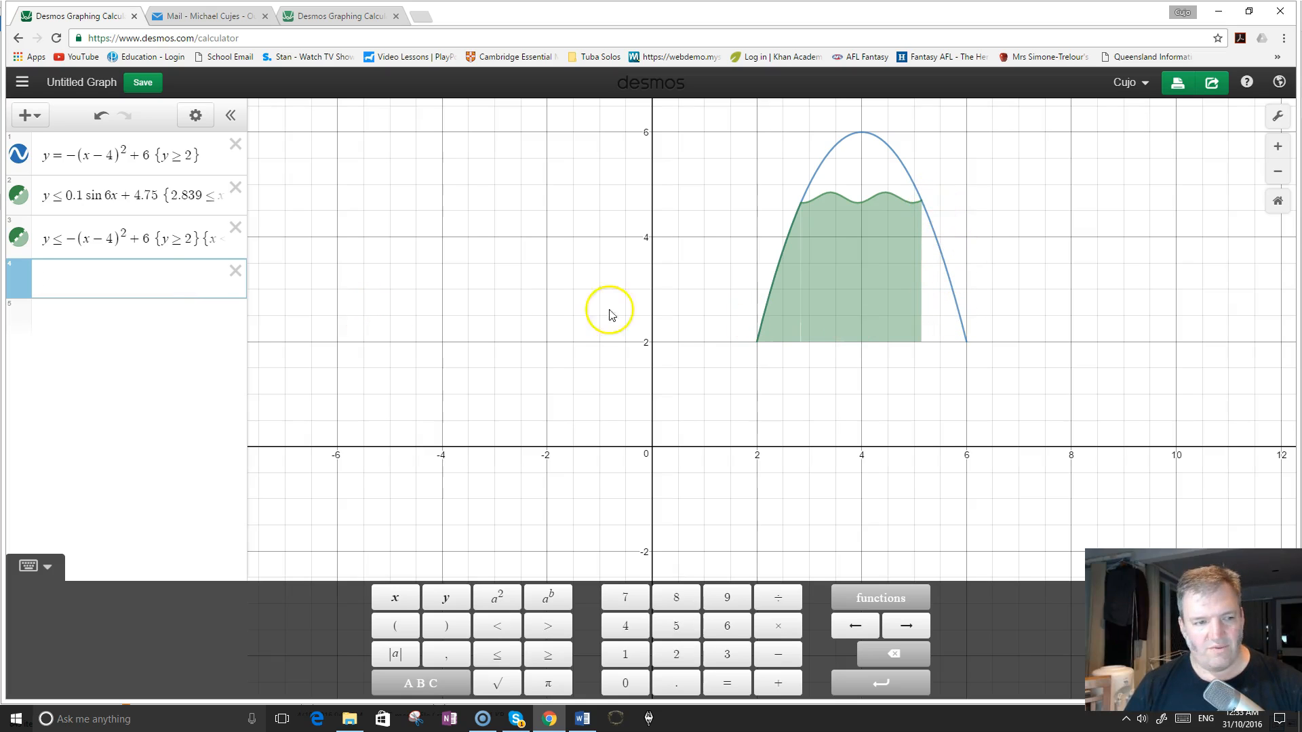
Step: Copy the whole third inequality with both conditions into the fourth expression
drag(37, 233, 266, 238)
key(ctrl+c)
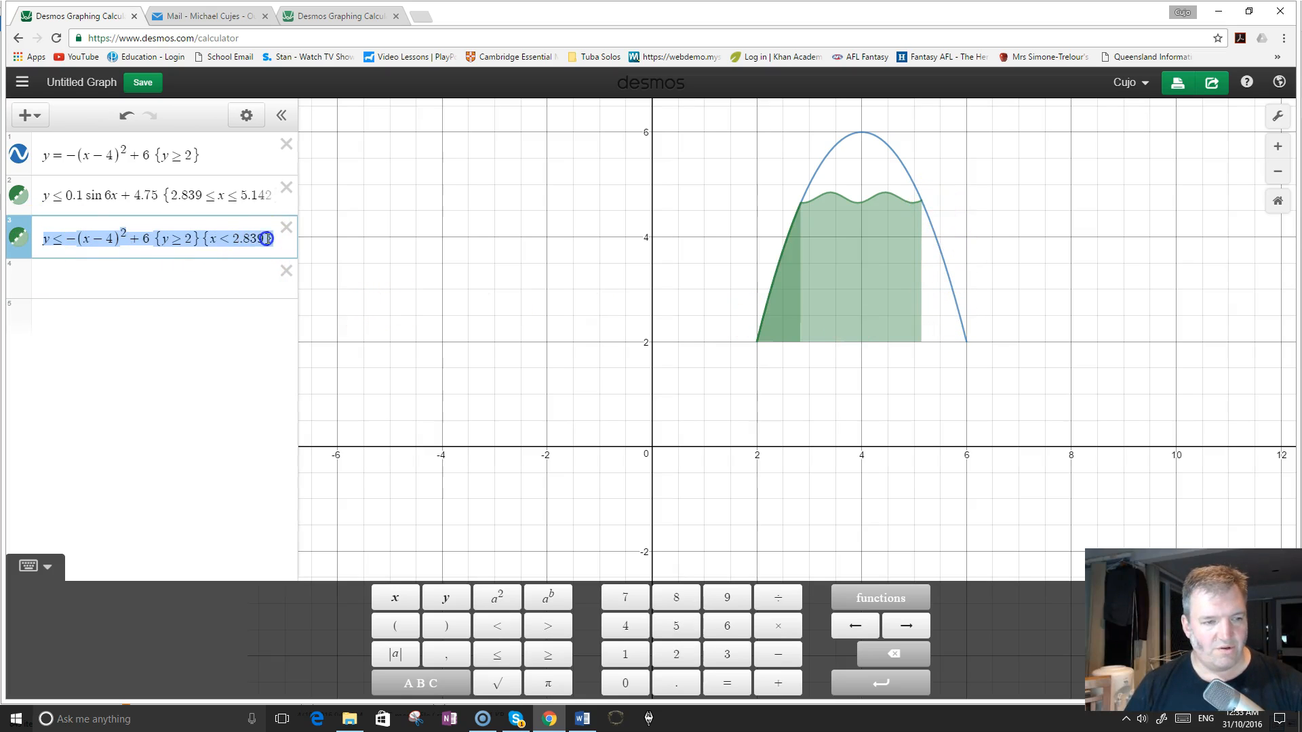
click(130, 276)
key(ctrl+v)
Step: Change the fourth expression's x condition to {x > 5.139} to shade the parabola's falling side
click(230, 283)
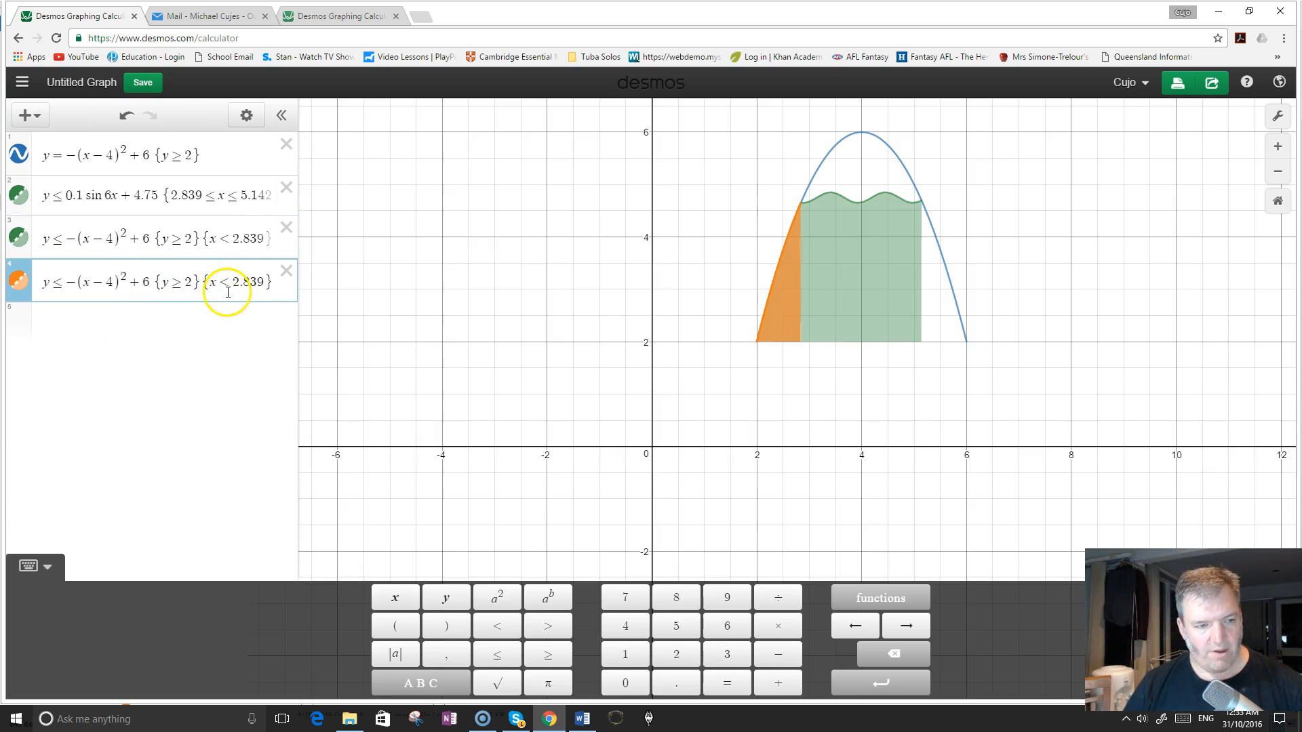
key(BackSpace)
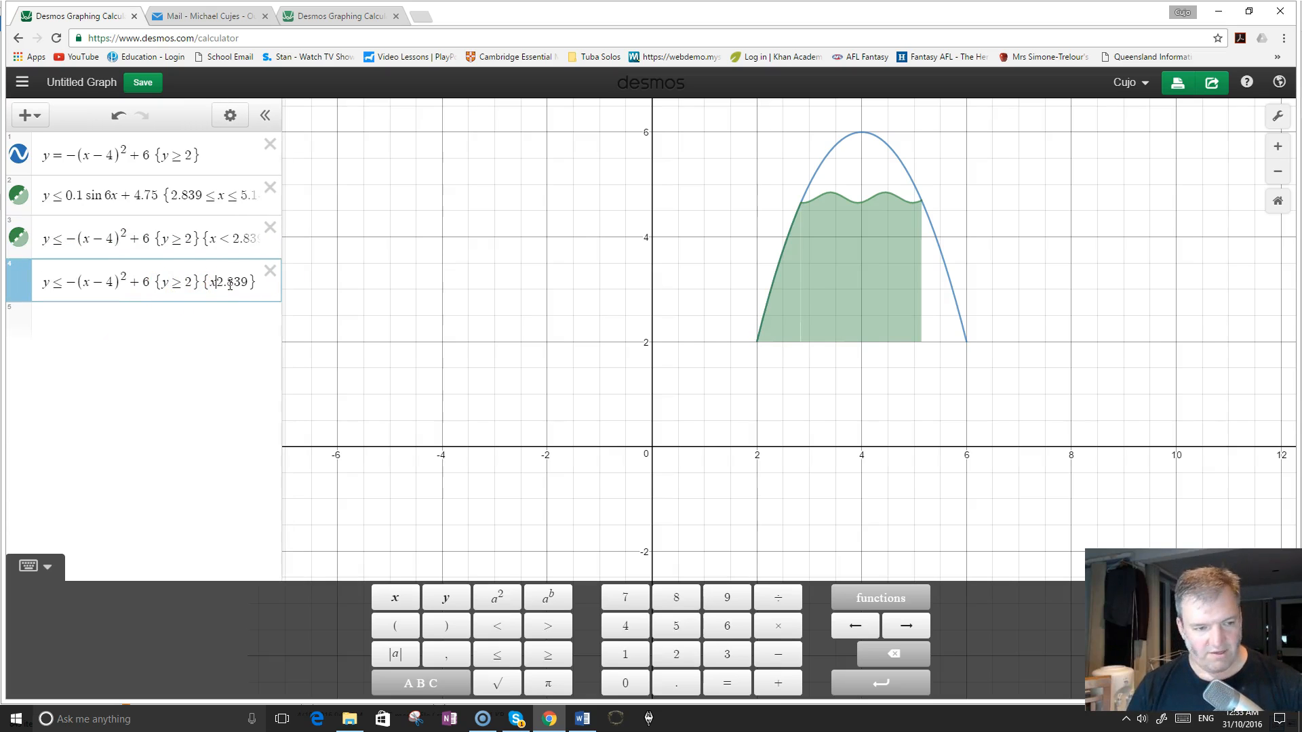
text(>)
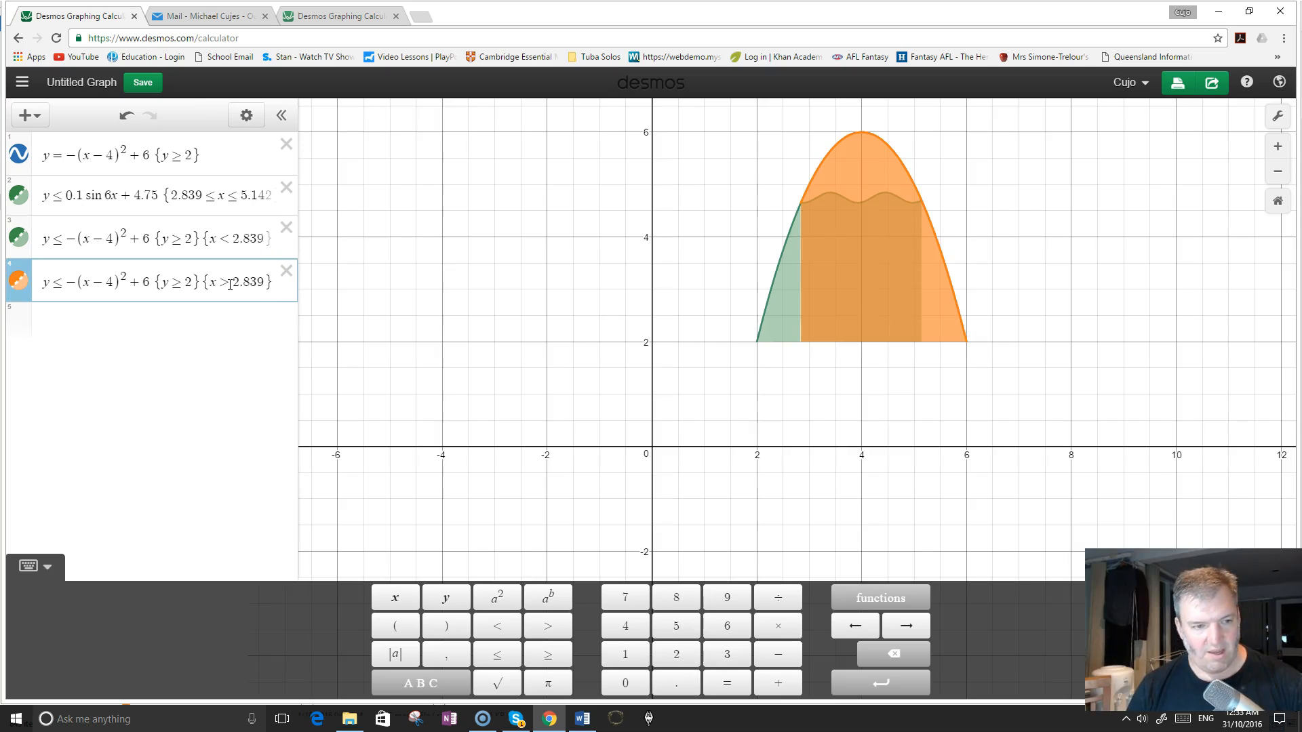
key(Delete)
key(Delete)
key(Delete)
key(Delete)
key(Delete)
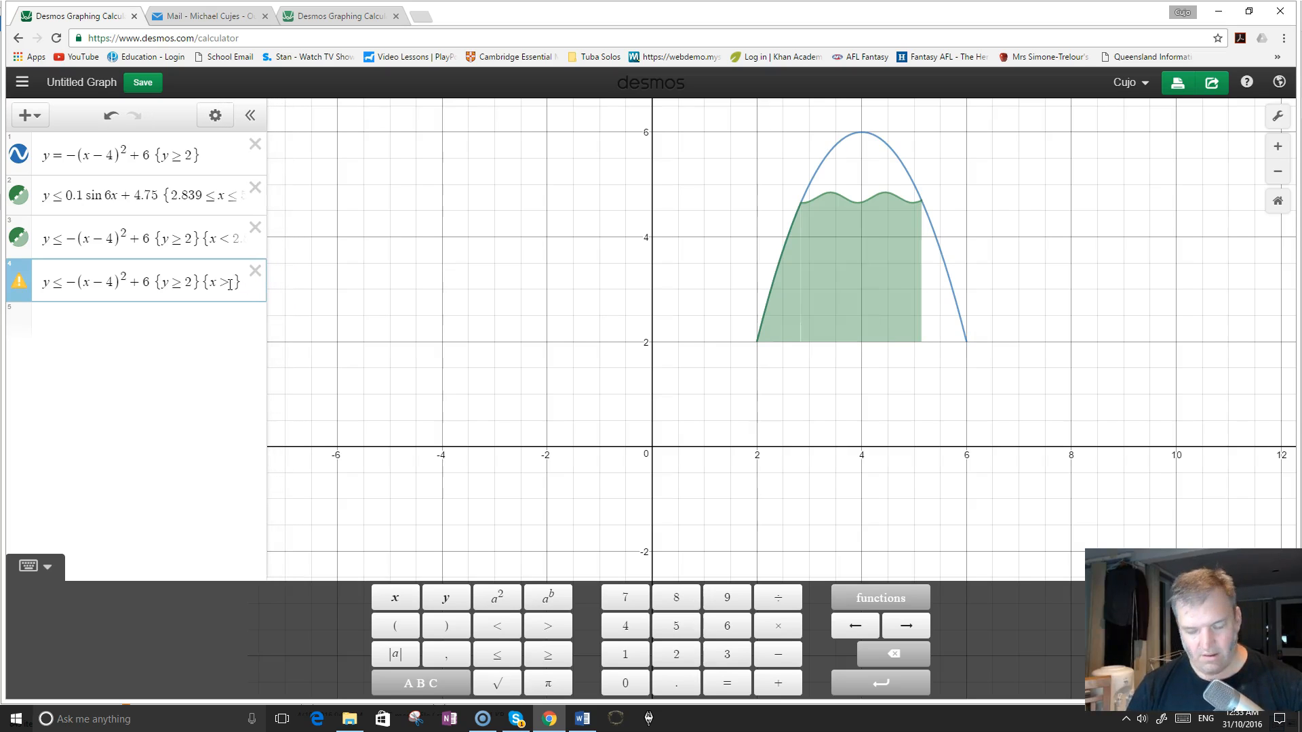
text(5)
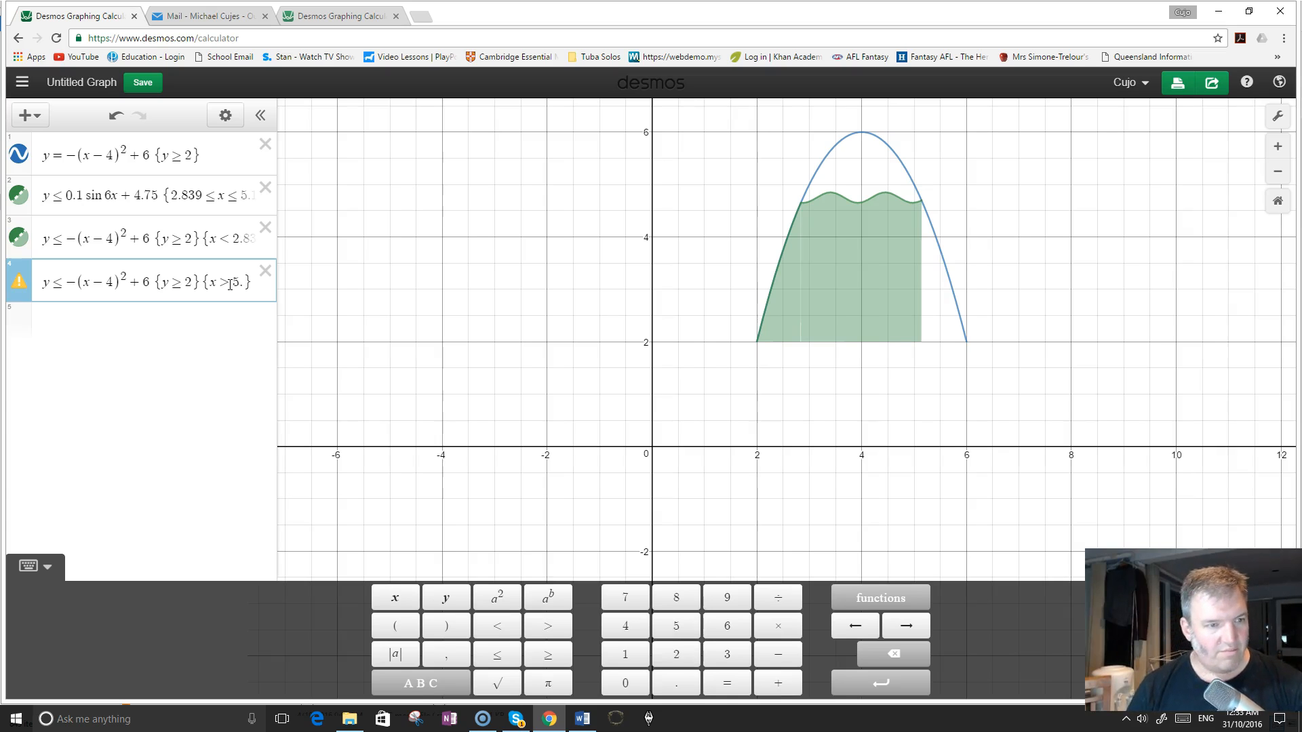
text(.1)
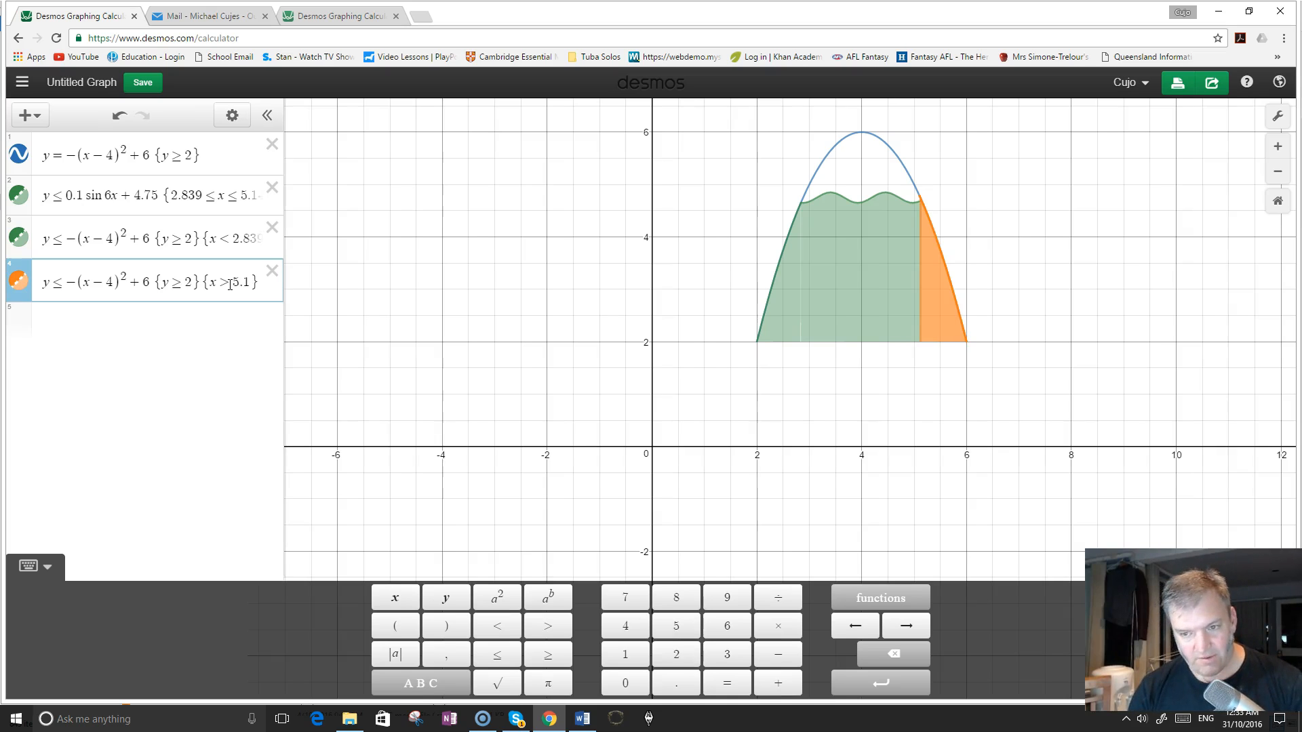
text(39)
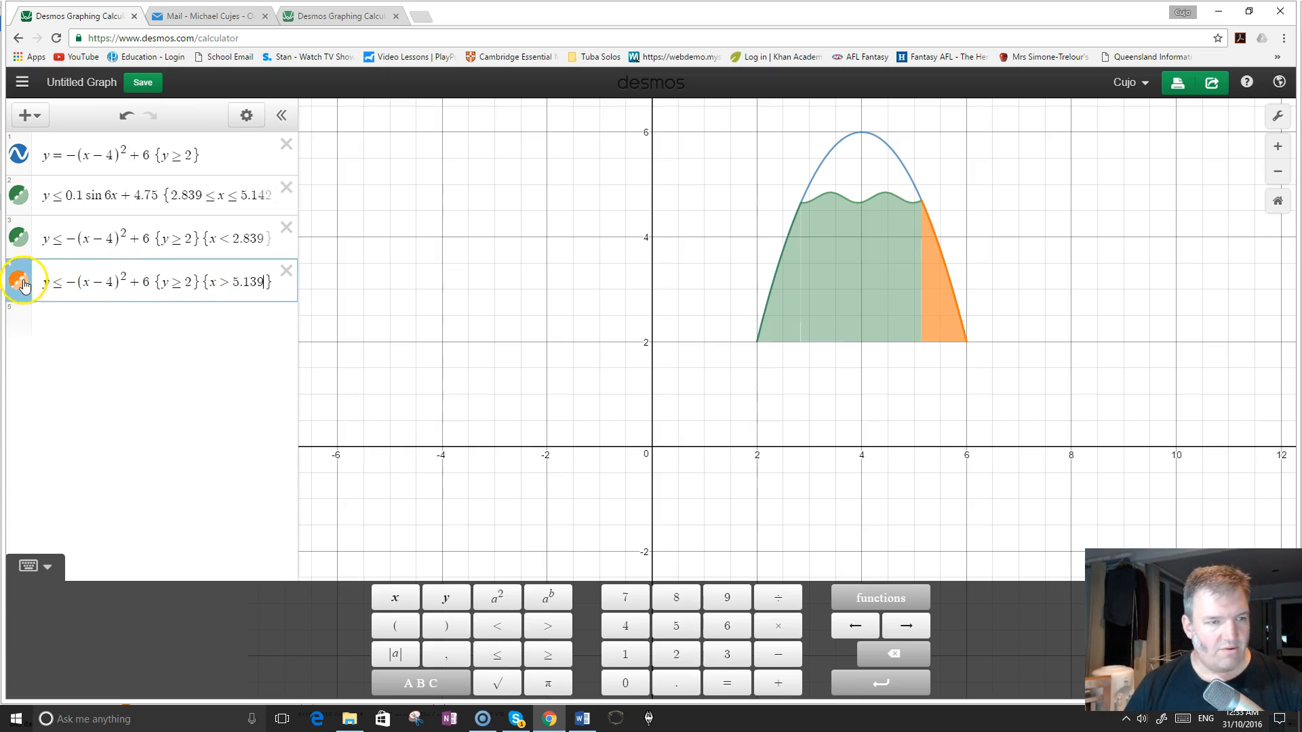
Step: Change the fourth expression's colour to green and start a blank fifth expression
click(244, 117)
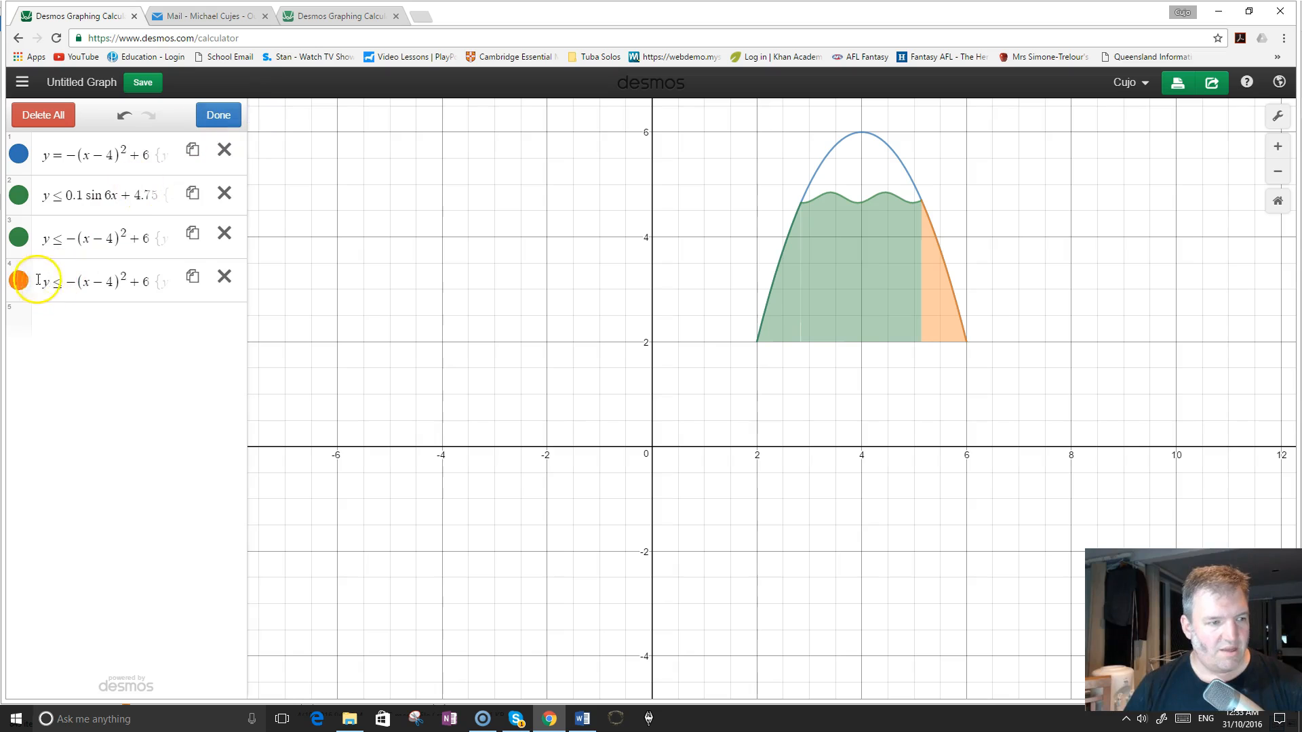
click(21, 280)
click(96, 287)
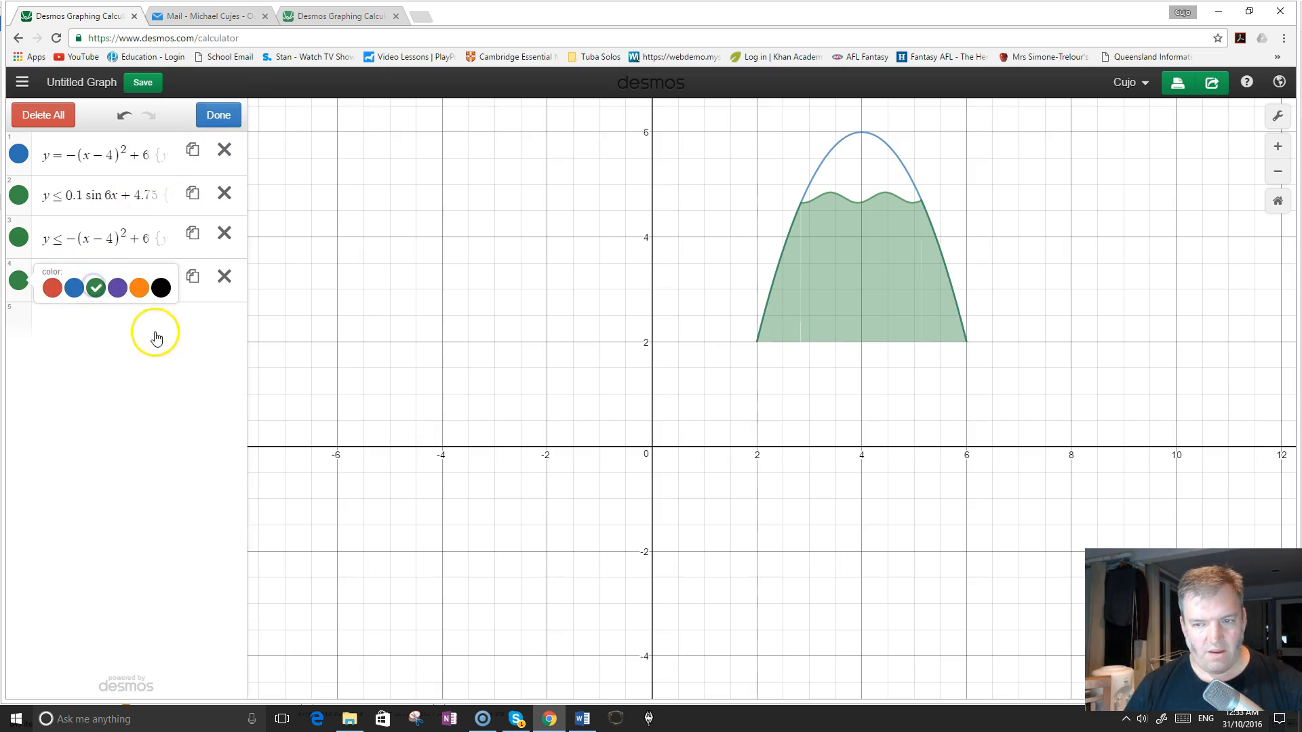
click(164, 342)
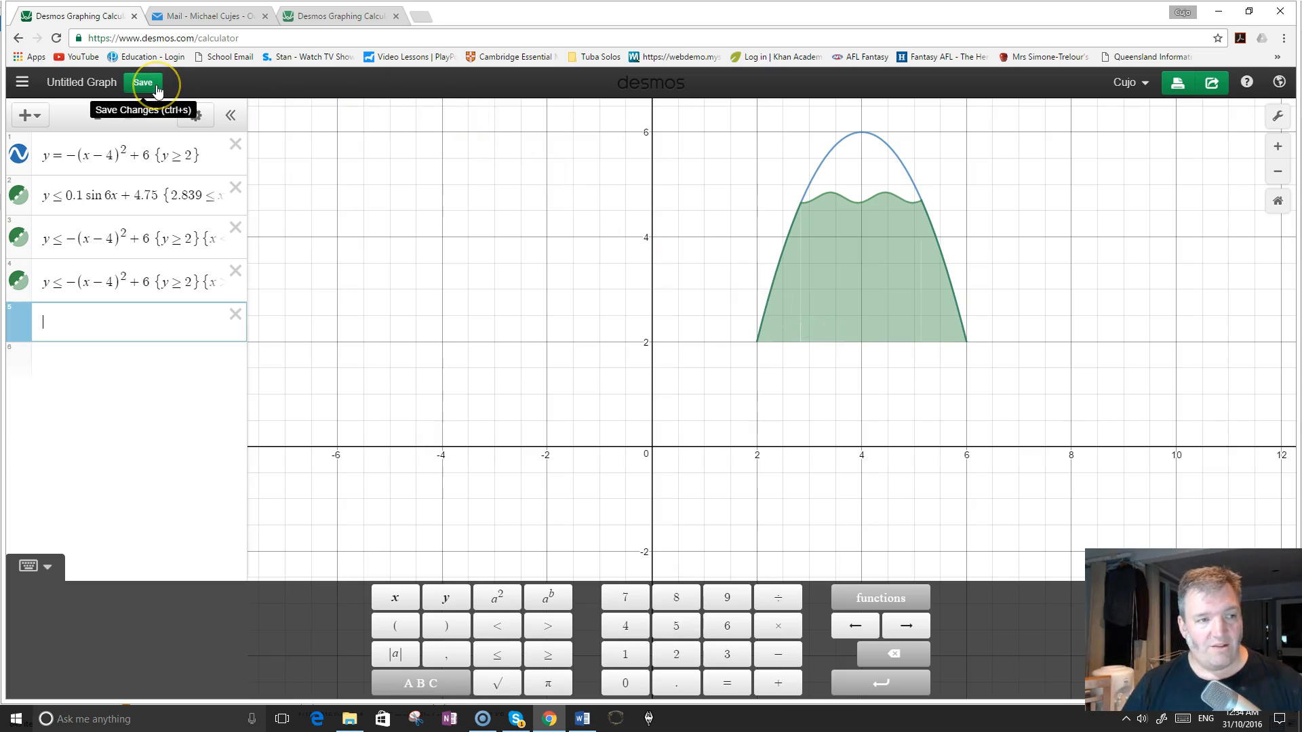
Step: Open the save prompt for the untitled graph and dismiss it without entering a title
click(92, 83)
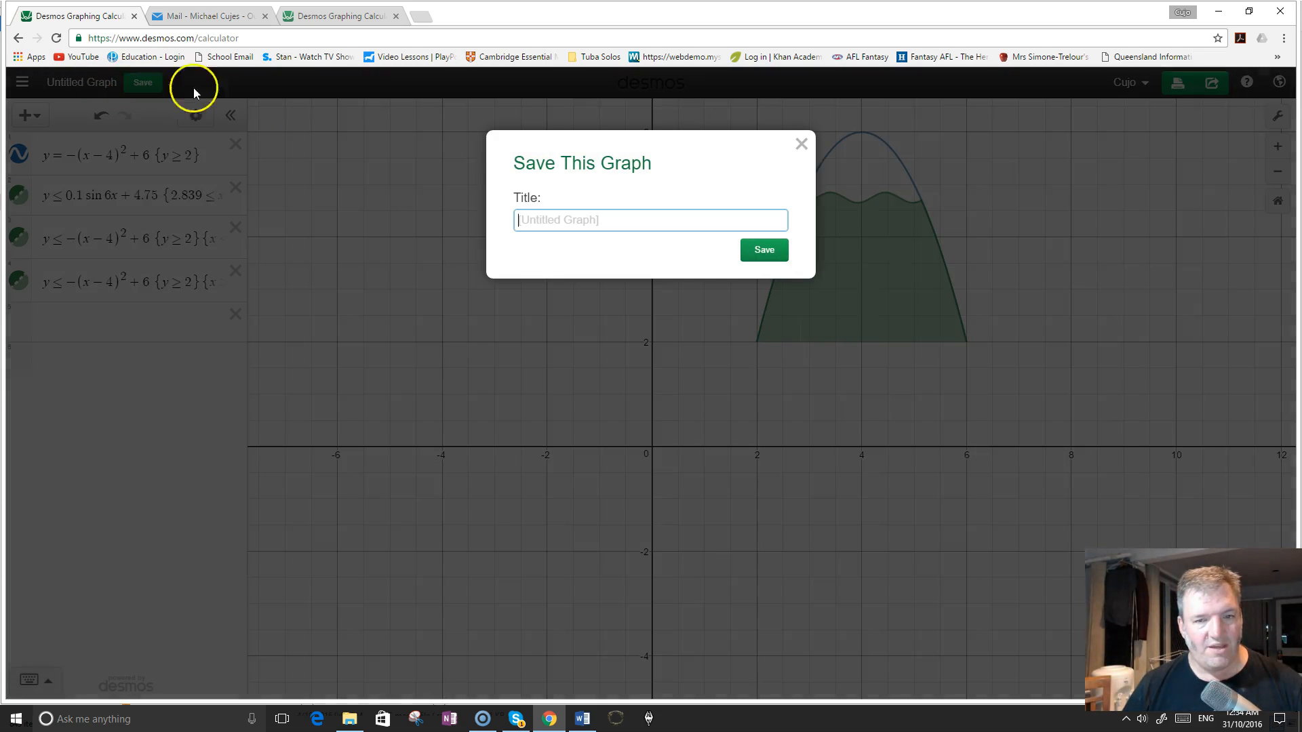
click(801, 144)
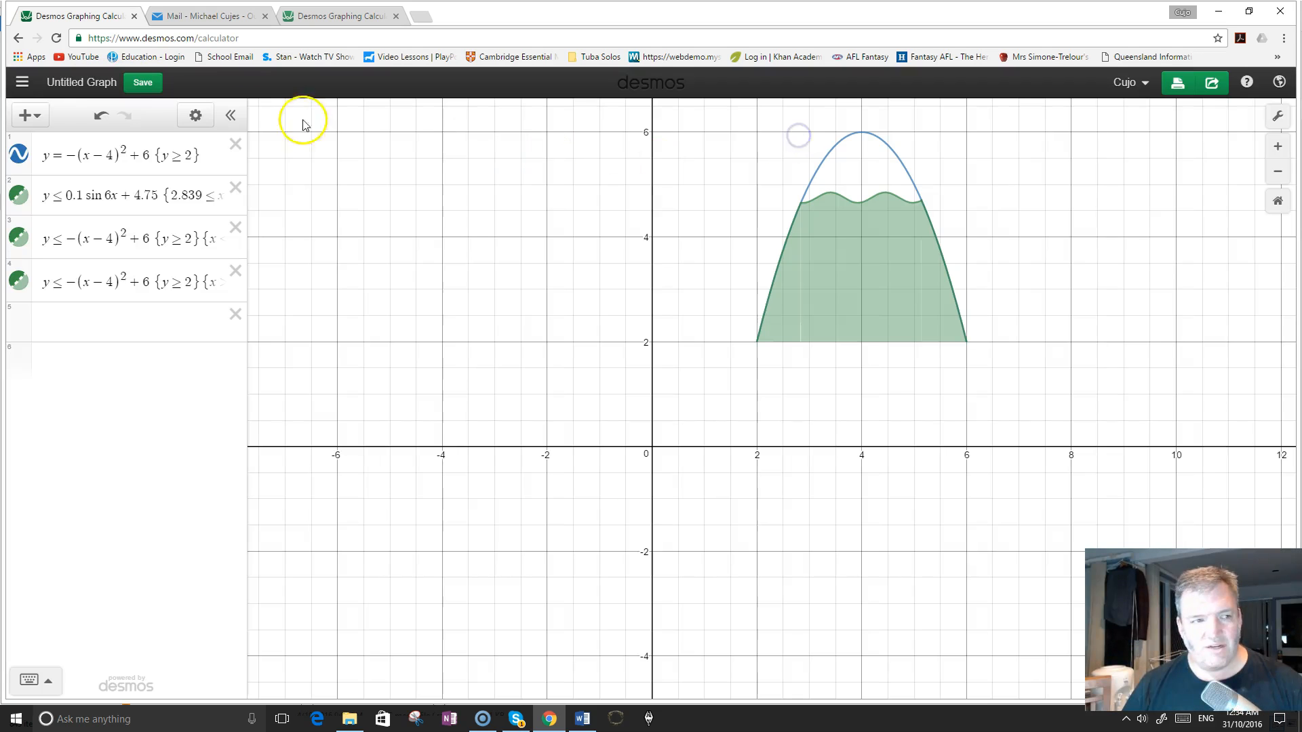
Step: Open the list of saved graphs and browse the built-in examples from lines and parabolas through to transformations
click(23, 83)
scroll(140, 291, down, 5)
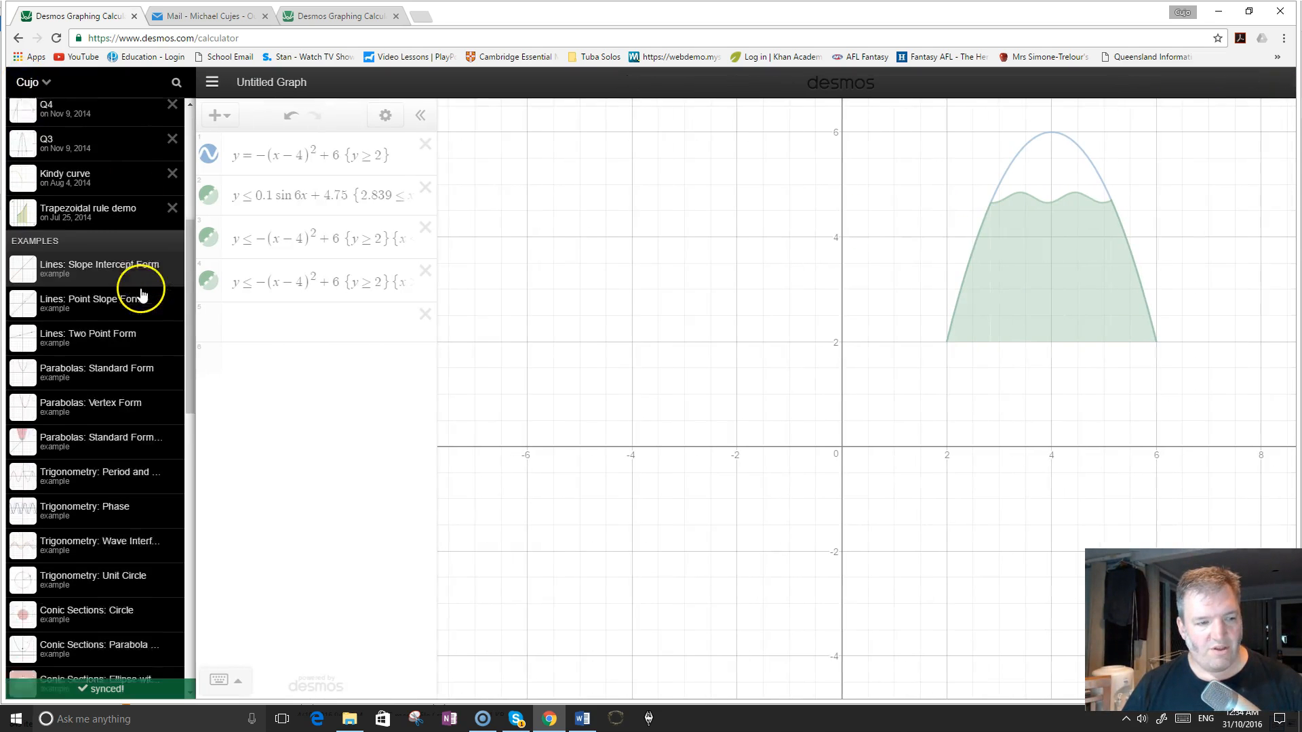
scroll(141, 291, down, 4)
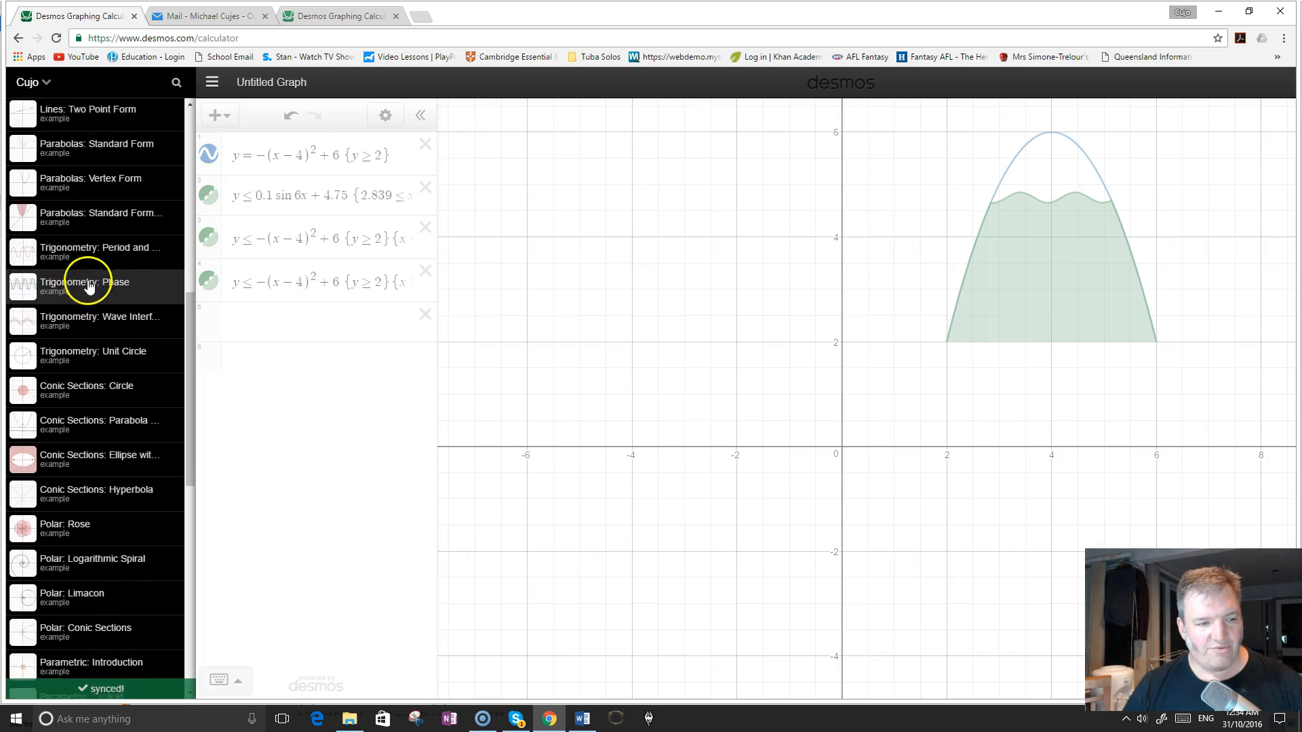
scroll(89, 286, down, 2)
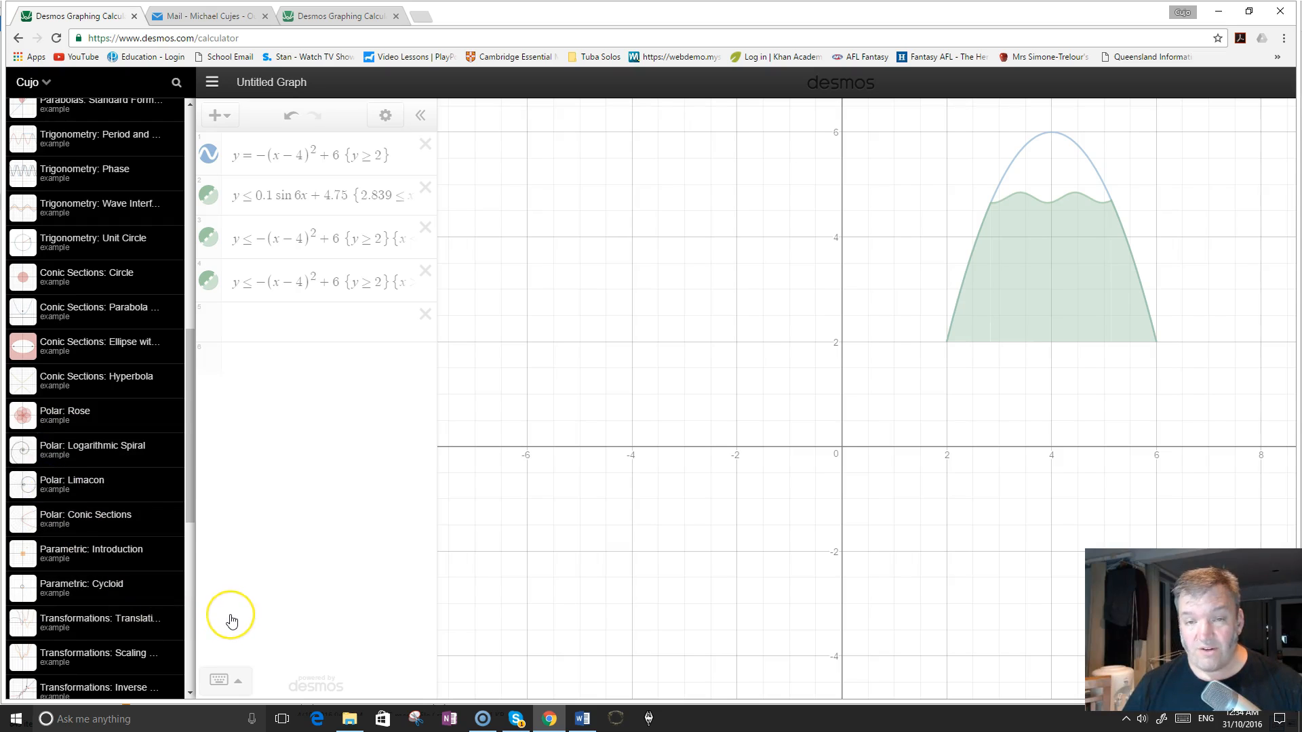
click(475, 471)
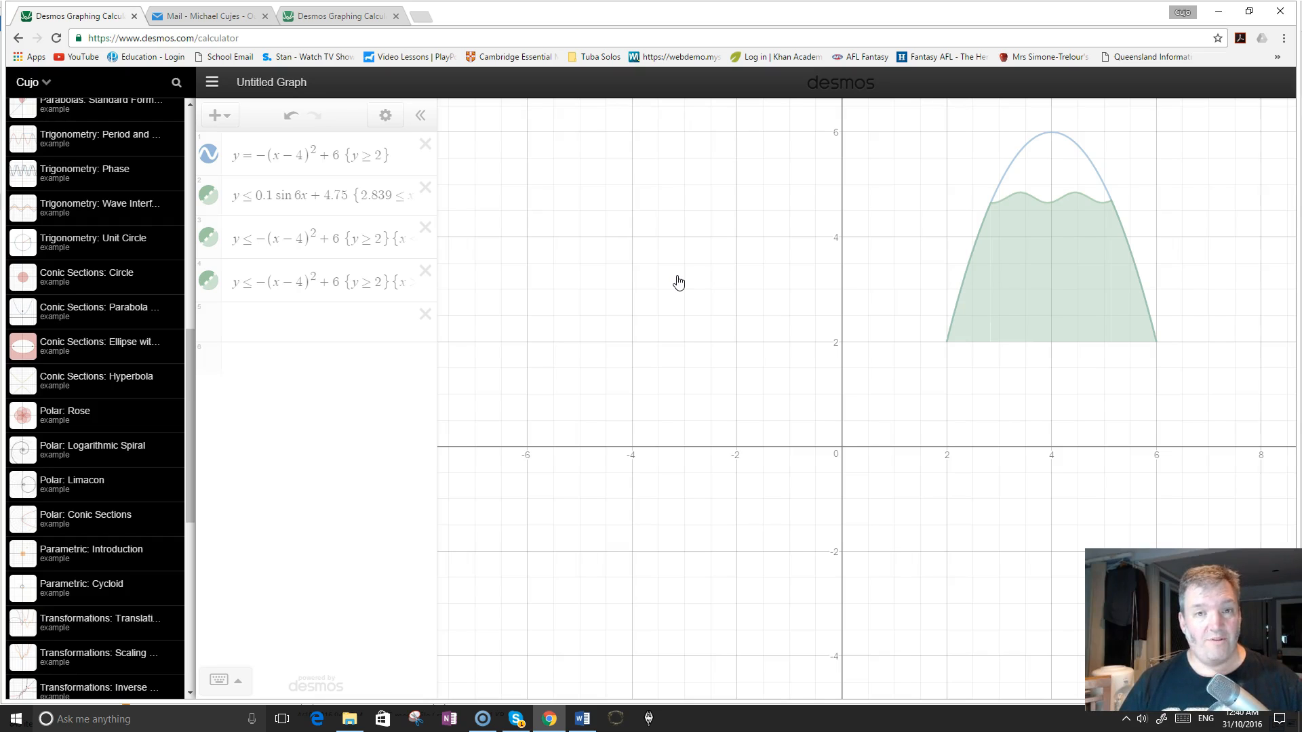
click(639, 308)
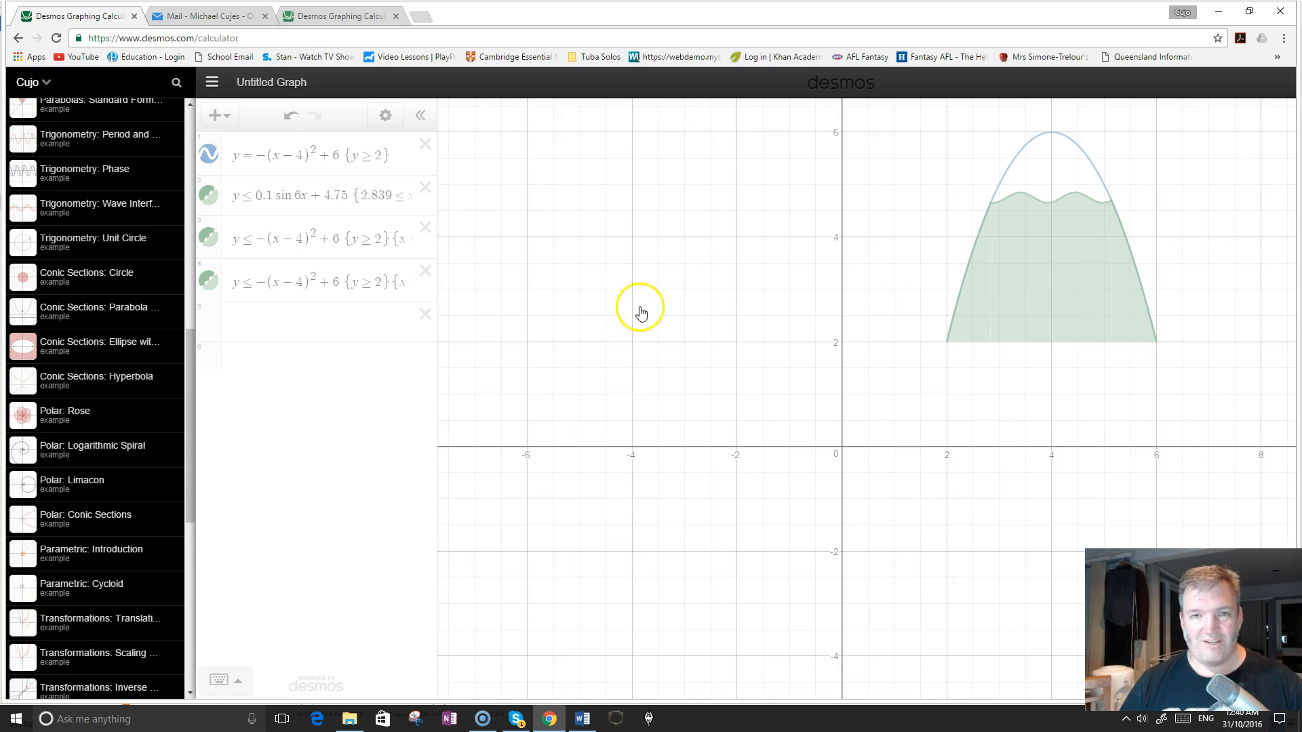
click(481, 721)
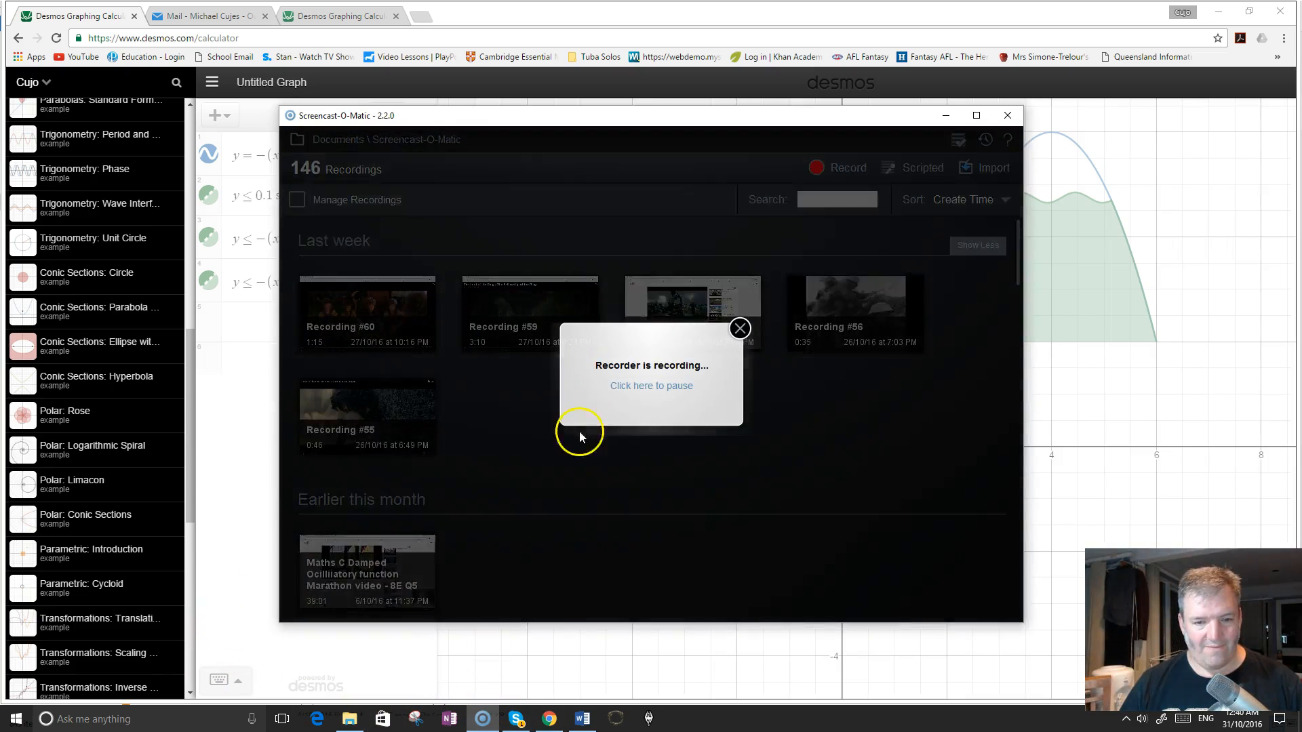